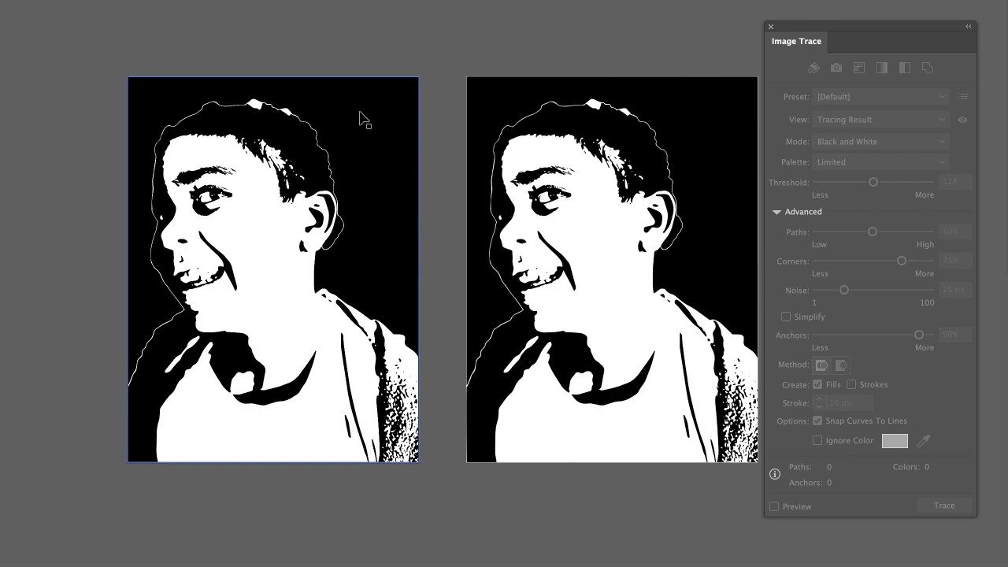
Trace the left portrait in black and white with the default Image Trace preset.
{"action": "scroll", "coordinate": [334, 201], "scroll_direction": "right", "scroll_amount": 3}
{"action": "scroll", "coordinate": [335, 200], "scroll_direction": "right", "scroll_amount": 2}
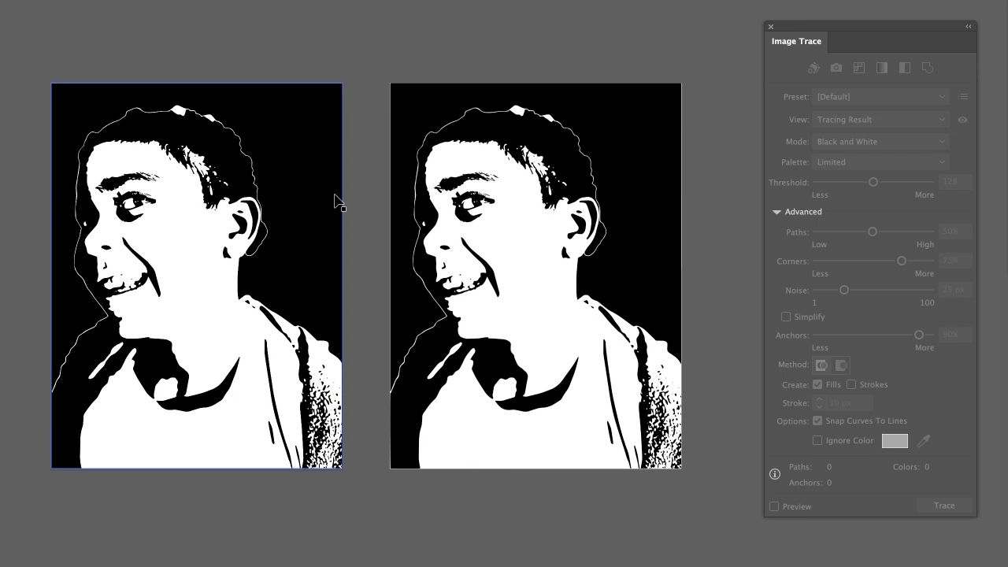
{"action": "left_click", "coordinate": [335, 201]}
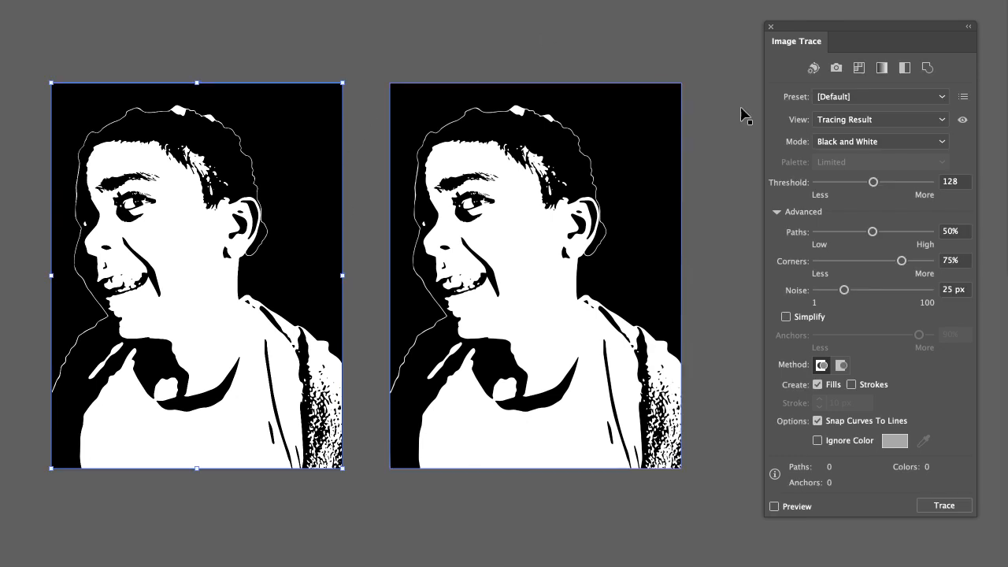
{"action": "left_click", "coordinate": [948, 506]}
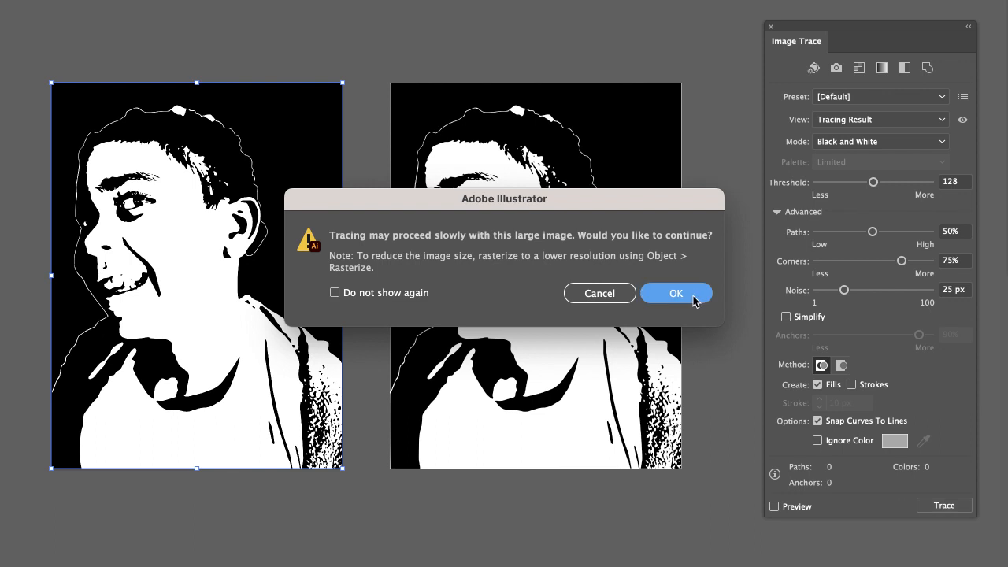
{"action": "key", "text": "Return"}
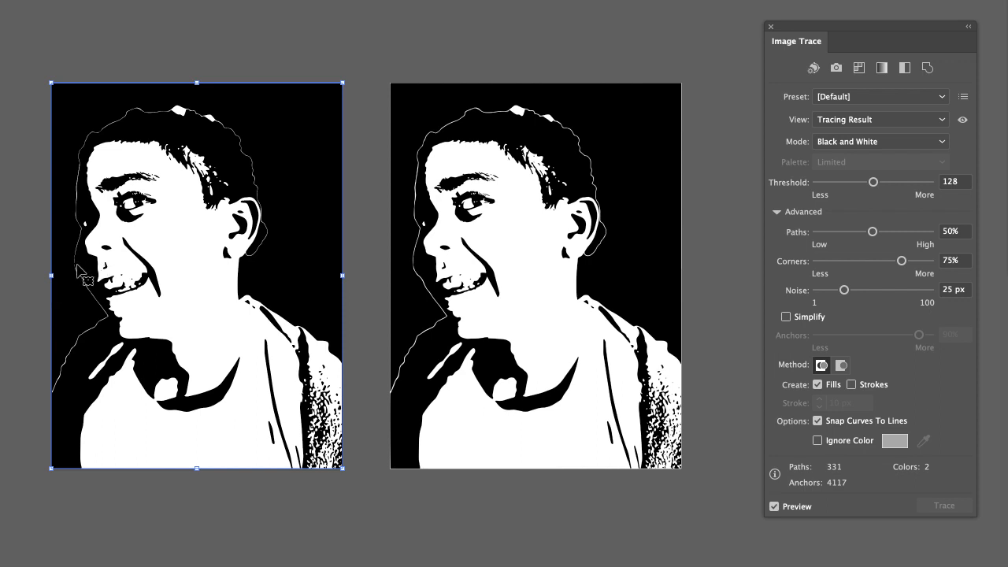
Examine the traced edges and details of the left portrait up close and in full.
{"action": "left_click", "coordinate": [20, 260]}
{"action": "scroll", "coordinate": [87, 271], "scroll_direction": "up", "scroll_amount": 6}
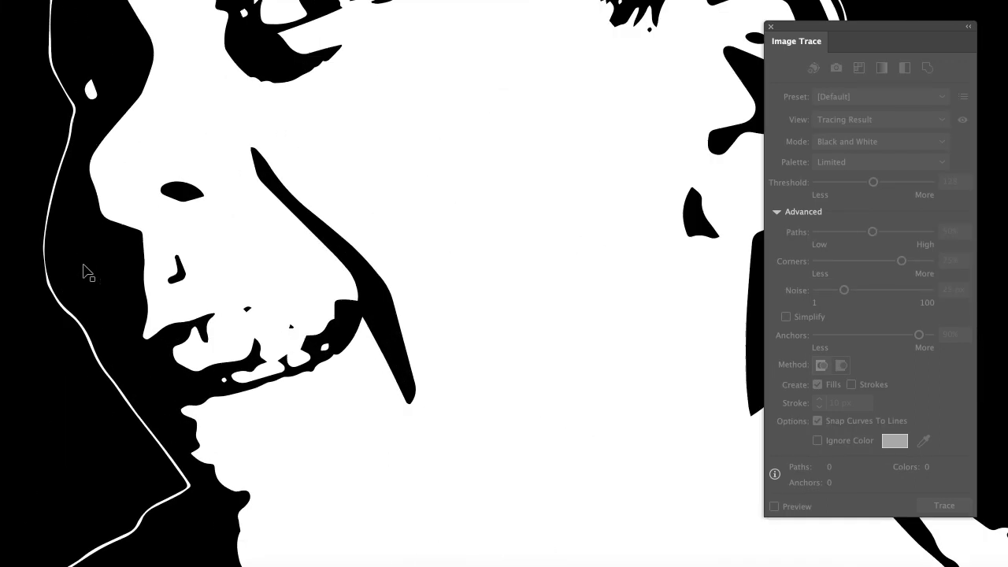
{"action": "scroll", "coordinate": [87, 272], "scroll_direction": "down", "scroll_amount": 6}
{"action": "scroll", "coordinate": [78, 290], "scroll_direction": "down", "scroll_amount": 1}
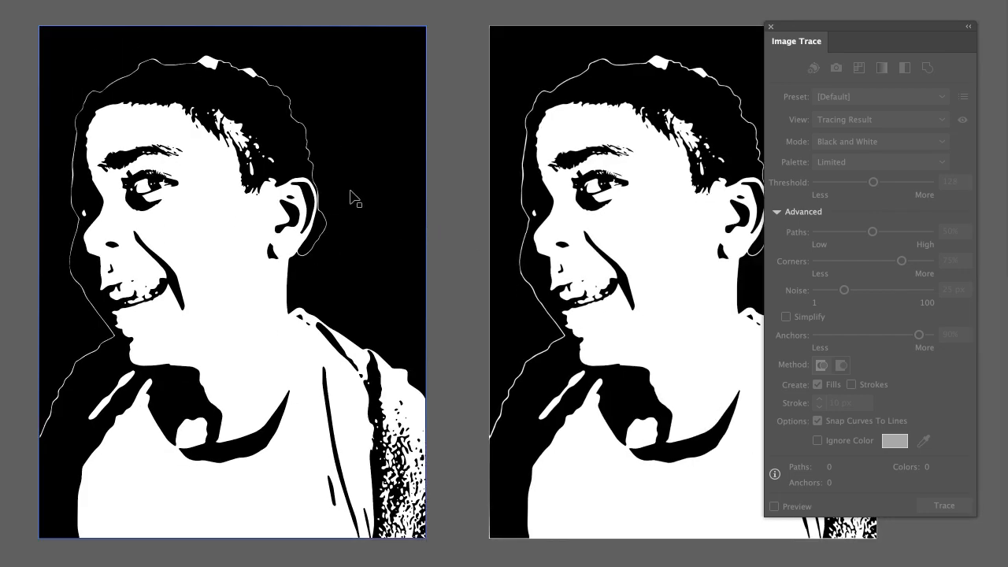
{"action": "scroll", "coordinate": [322, 268], "scroll_direction": "right", "scroll_amount": 3}
{"action": "scroll", "coordinate": [323, 267], "scroll_direction": "down", "scroll_amount": 1}
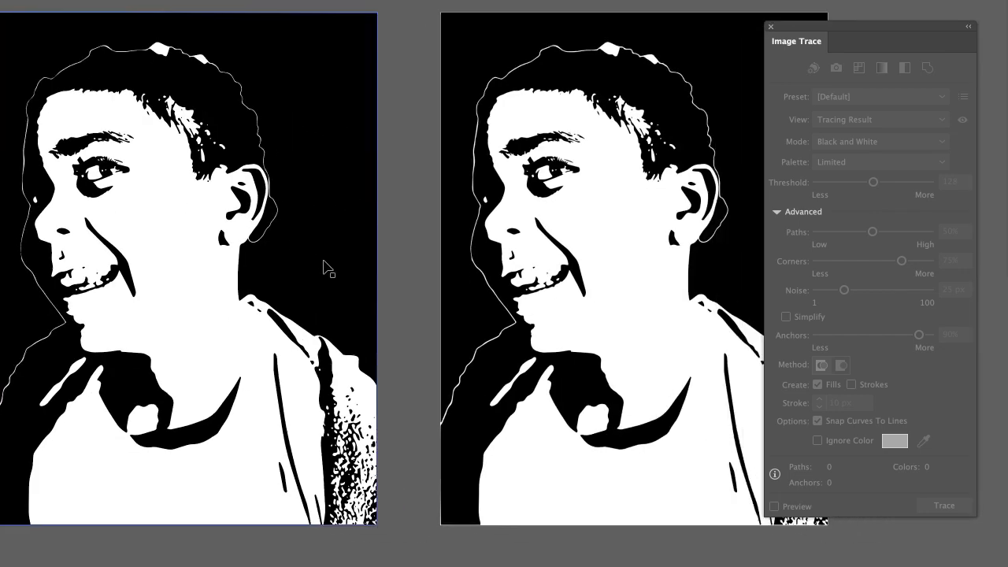
{"action": "scroll", "coordinate": [325, 266], "scroll_direction": "down", "scroll_amount": 2}
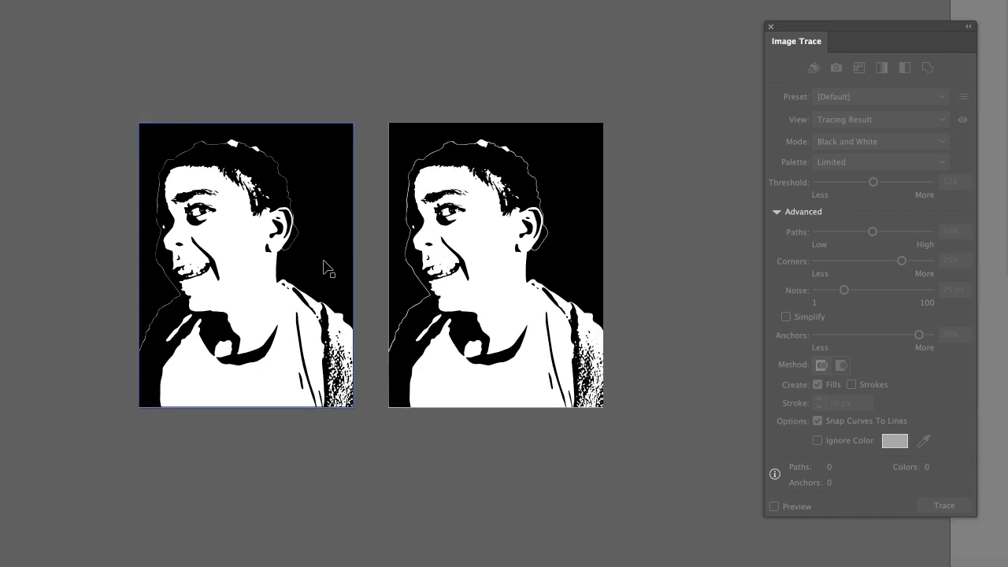
{"action": "scroll", "coordinate": [339, 254], "scroll_direction": "up", "scroll_amount": 2}
{"action": "scroll", "coordinate": [339, 255], "scroll_direction": "right", "scroll_amount": 1}
Expand the left portrait's tracing into vector paths, including object and fill.
{"action": "right_click", "coordinate": [266, 259]}
{"action": "left_click", "coordinate": [252, 221]}
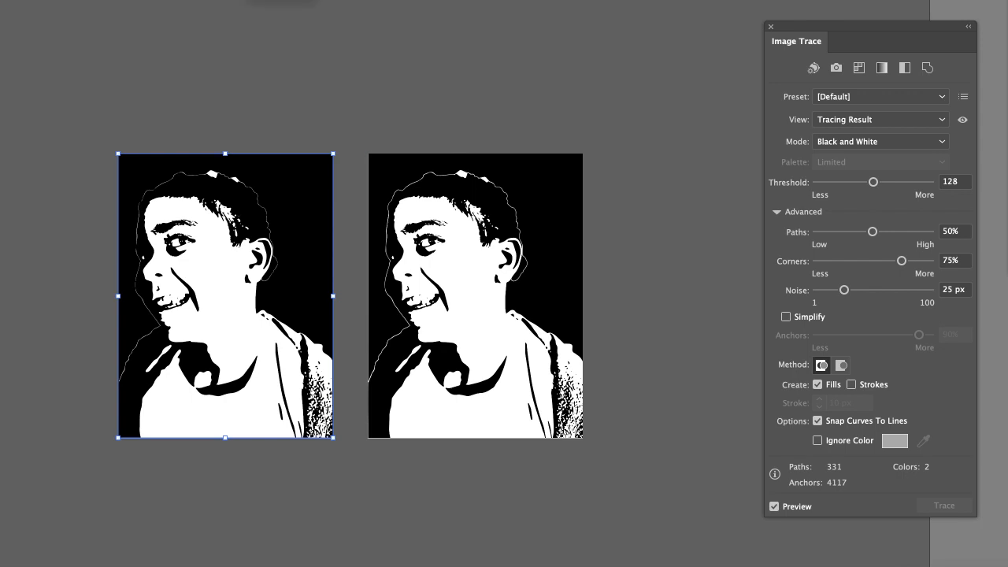
{"action": "left_click", "coordinate": [123, 0]}
{"action": "left_click", "coordinate": [139, 138]}
{"action": "left_click", "coordinate": [550, 353]}
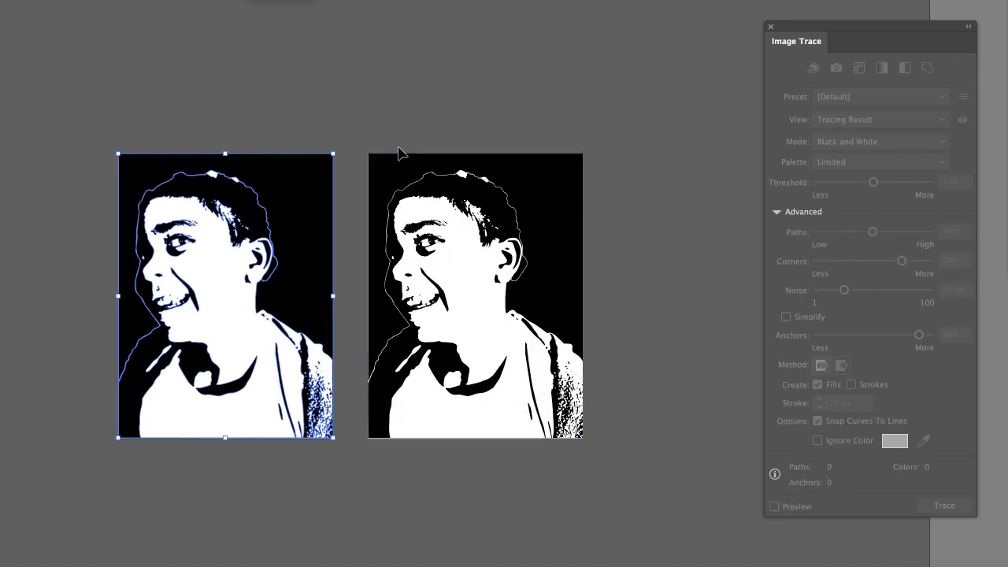
{"action": "left_click", "coordinate": [610, 226]}
Trace the right portrait in black and white with Ignore Color enabled for white.
{"action": "key", "text": "super+0"}
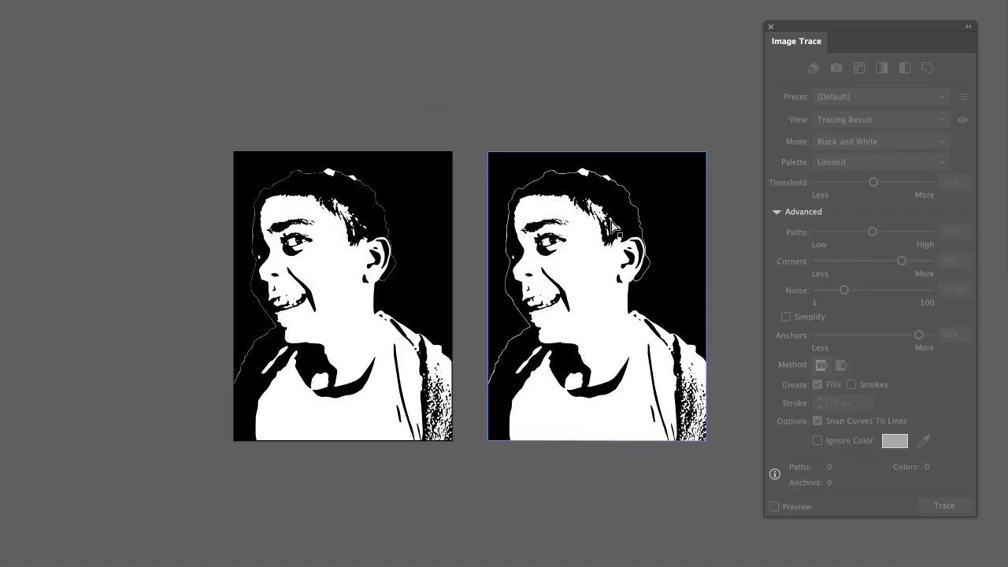
{"action": "scroll", "coordinate": [611, 226], "scroll_direction": "right", "scroll_amount": 5}
{"action": "key", "text": "super+equal"}
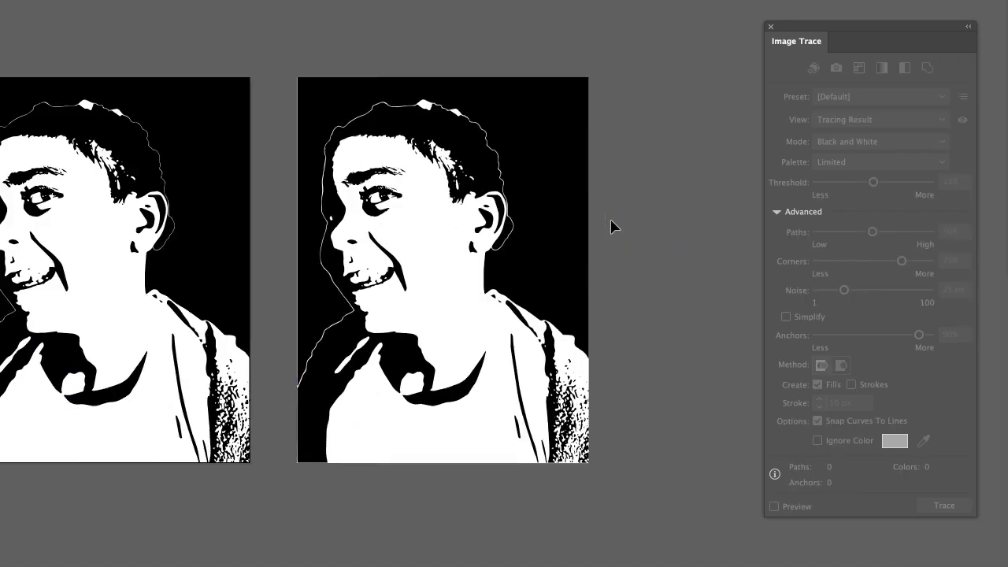
{"action": "scroll", "coordinate": [682, 255], "scroll_direction": "left", "scroll_amount": 5}
{"action": "left_click", "coordinate": [632, 144]}
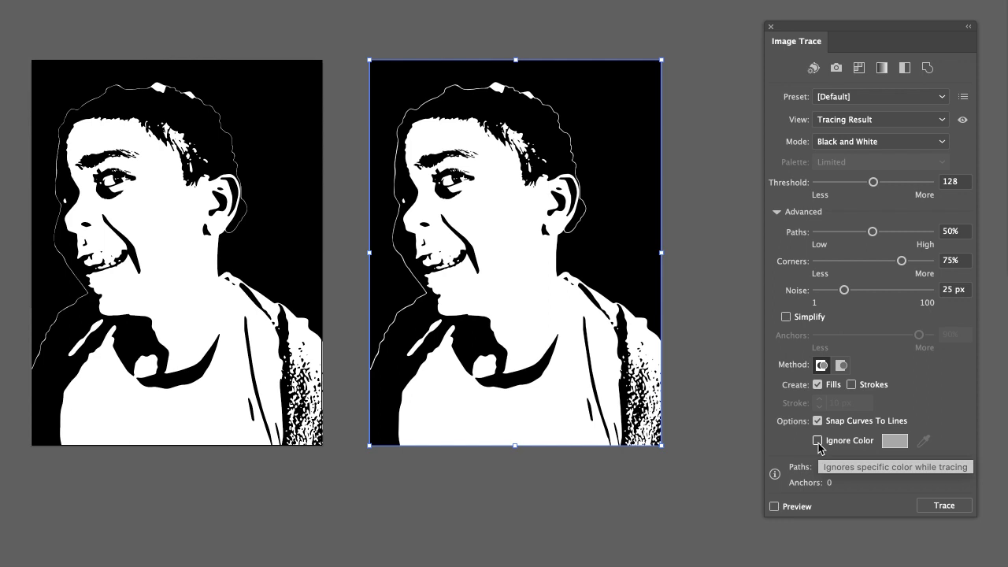
{"action": "left_click", "coordinate": [818, 441]}
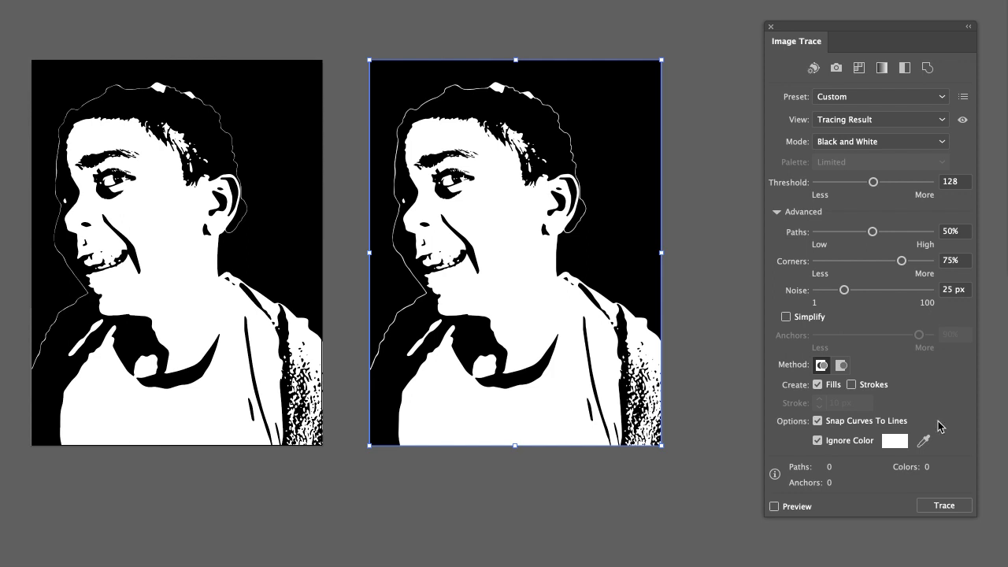
{"action": "left_click", "coordinate": [944, 505]}
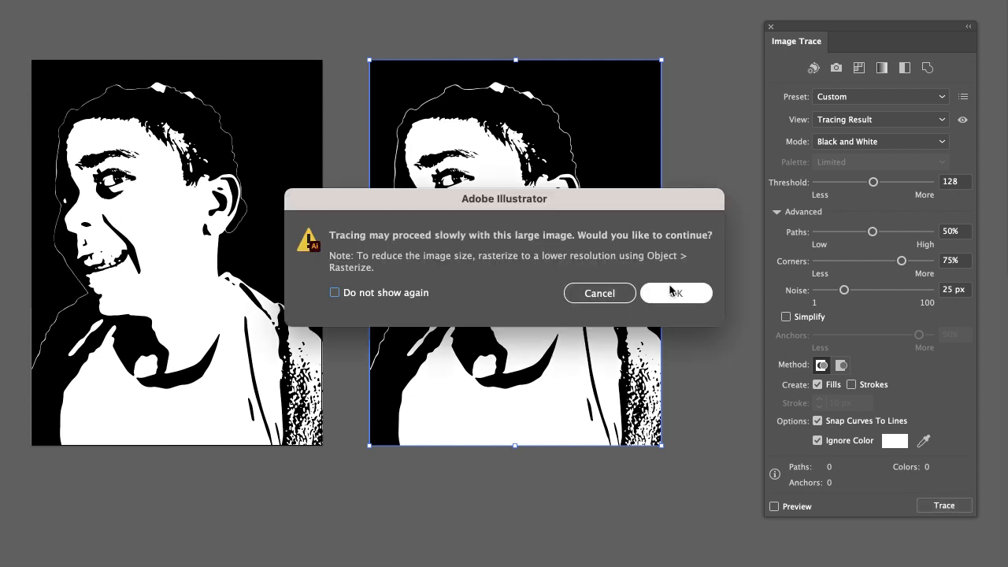
{"action": "key", "text": "Return"}
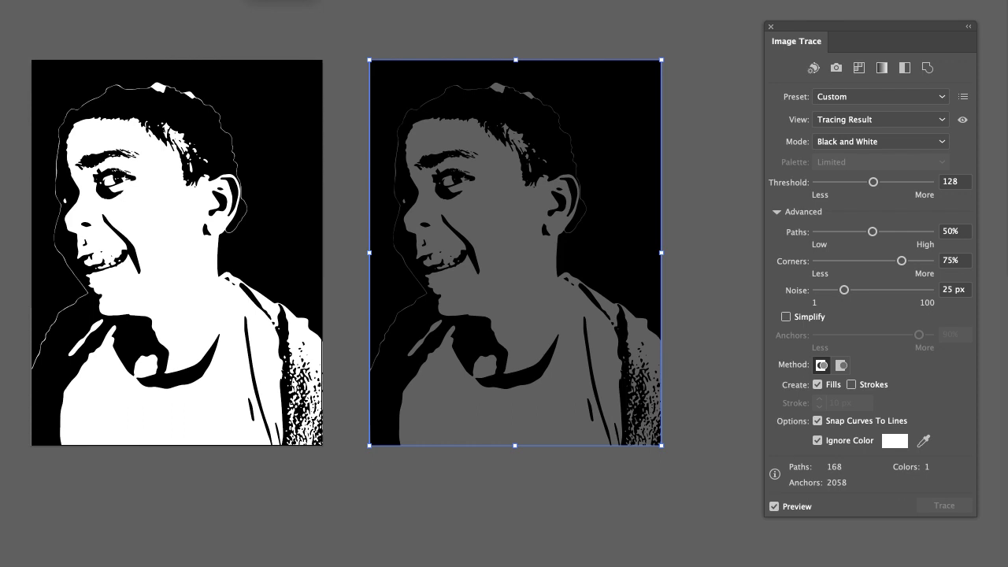
Expand the right portrait's tracing into vector paths, including object and fill, and deselect it.
{"action": "left_click", "coordinate": [125, 1]}
{"action": "left_click", "coordinate": [164, 136]}
{"action": "left_click", "coordinate": [575, 352]}
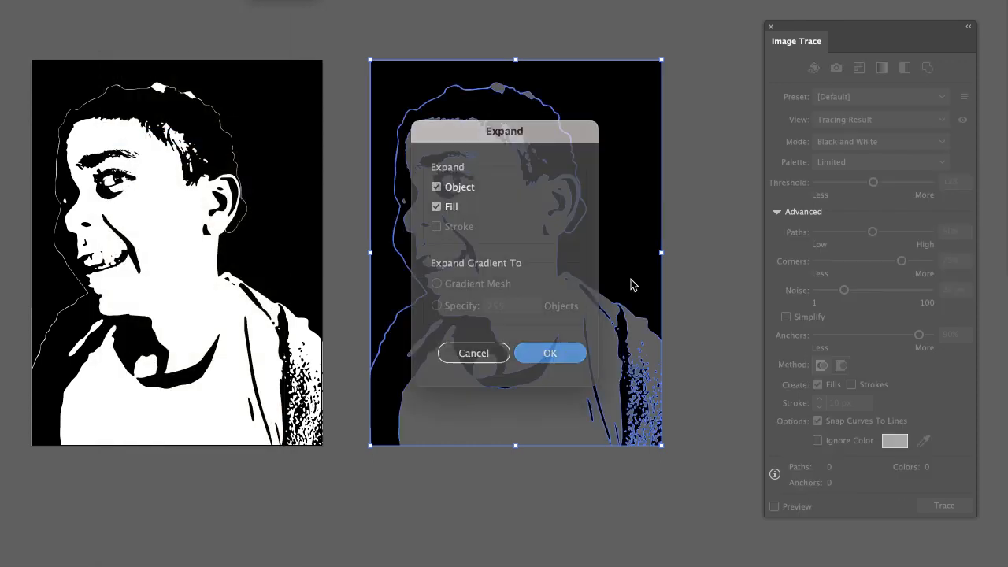
{"action": "left_click", "coordinate": [694, 282]}
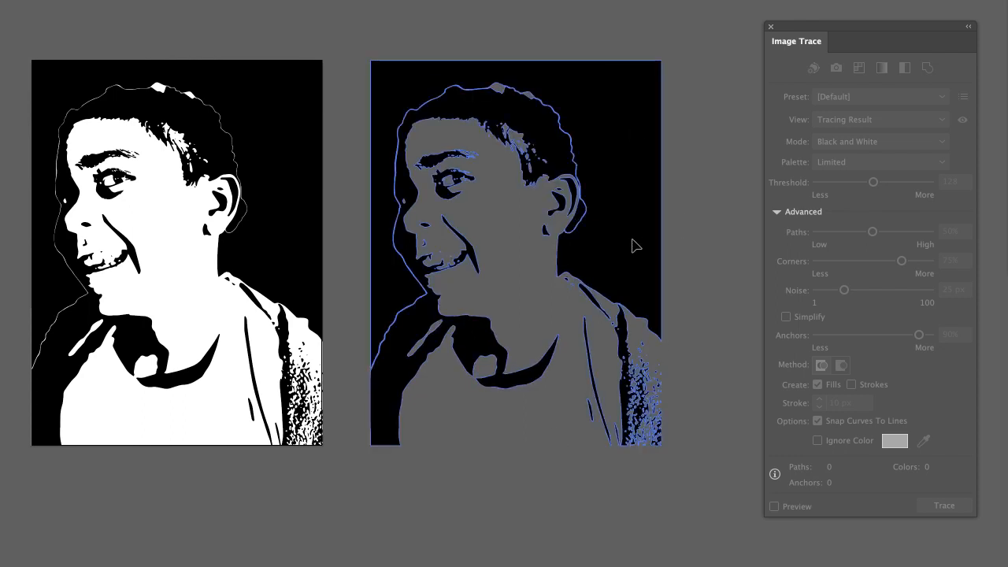
Try a different fill colour on the expanded right portrait with the Color Picker.
{"action": "left_click", "coordinate": [631, 249]}
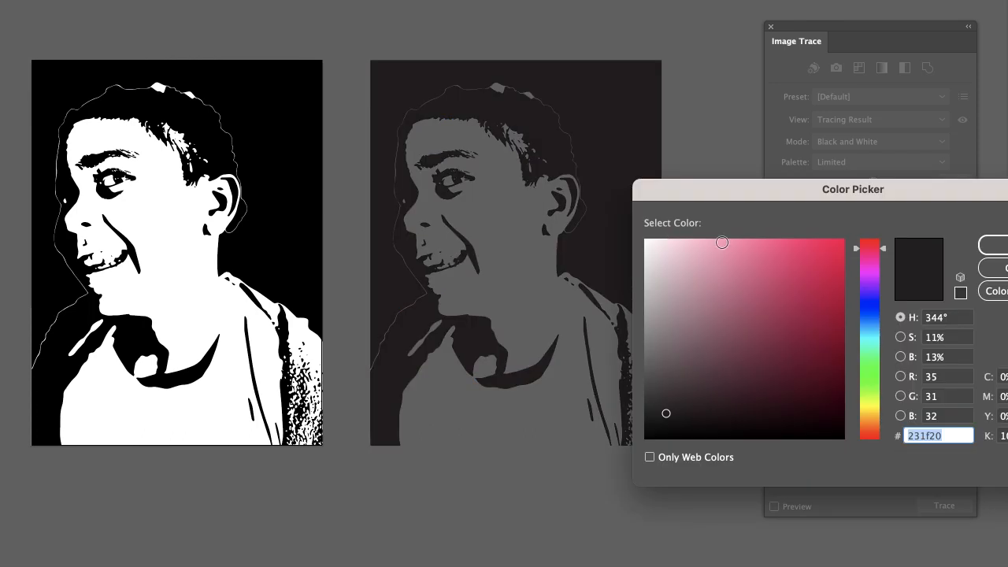
{"action": "left_click", "coordinate": [752, 250]}
{"action": "mouse_move", "coordinate": [795, 310]}
{"action": "left_mouse_down"}
{"action": "mouse_move", "coordinate": [825, 325]}
{"action": "mouse_move", "coordinate": [822, 350]}
{"action": "left_mouse_up"}
{"action": "left_click", "coordinate": [877, 323]}
{"action": "left_click", "coordinate": [989, 245]}
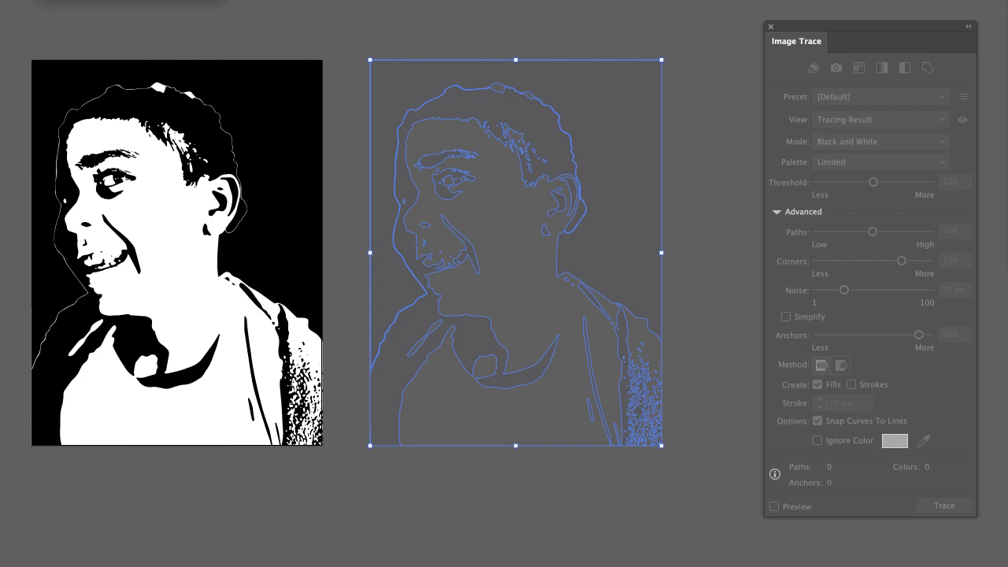
Fill all shapes of the expanded right portrait with the blue swatch 1c75bc and deselect them.
{"action": "left_click", "coordinate": [36, 0]}
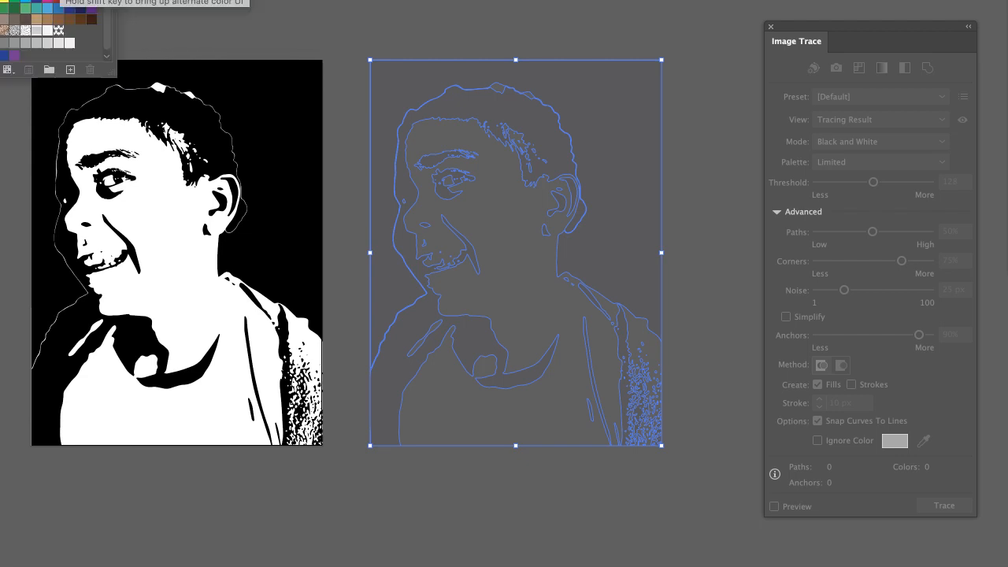
{"action": "left_click", "coordinate": [59, 9]}
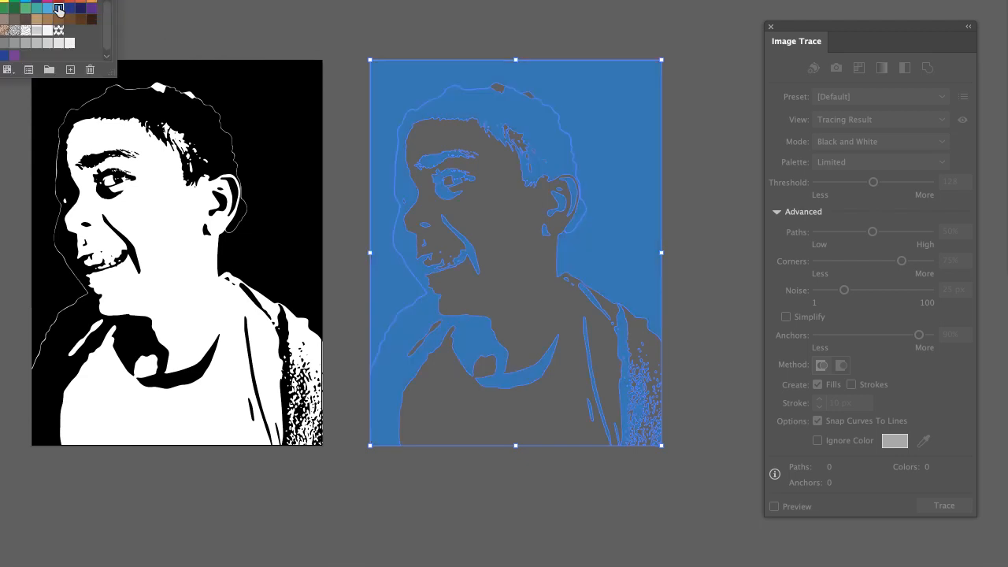
{"action": "left_click", "coordinate": [351, 29]}
{"action": "left_click", "coordinate": [341, 41]}
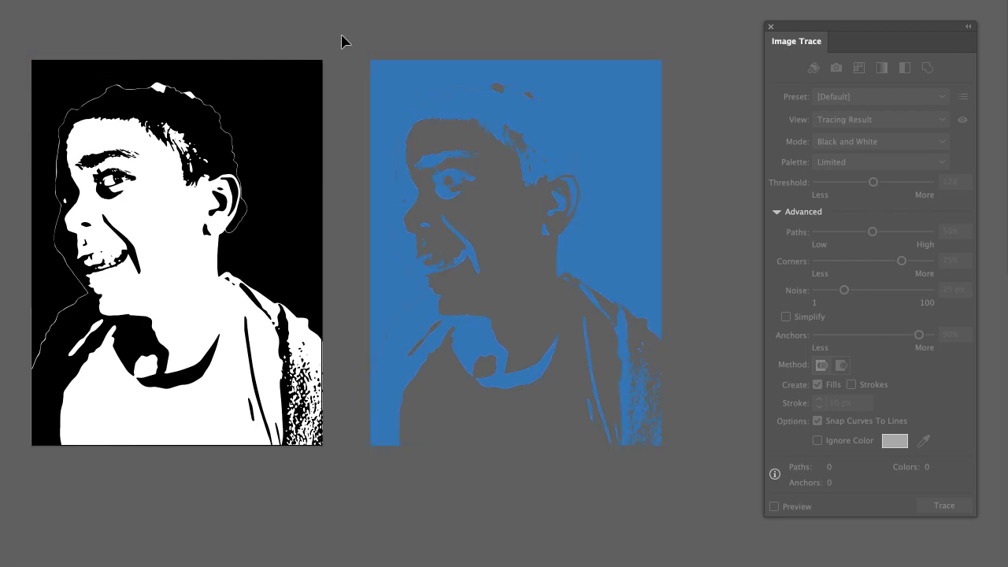
Select only the background shape behind the right portrait's head, recolour it dark blue 18496b, and deselect it.
{"action": "left_click", "coordinate": [573, 79]}
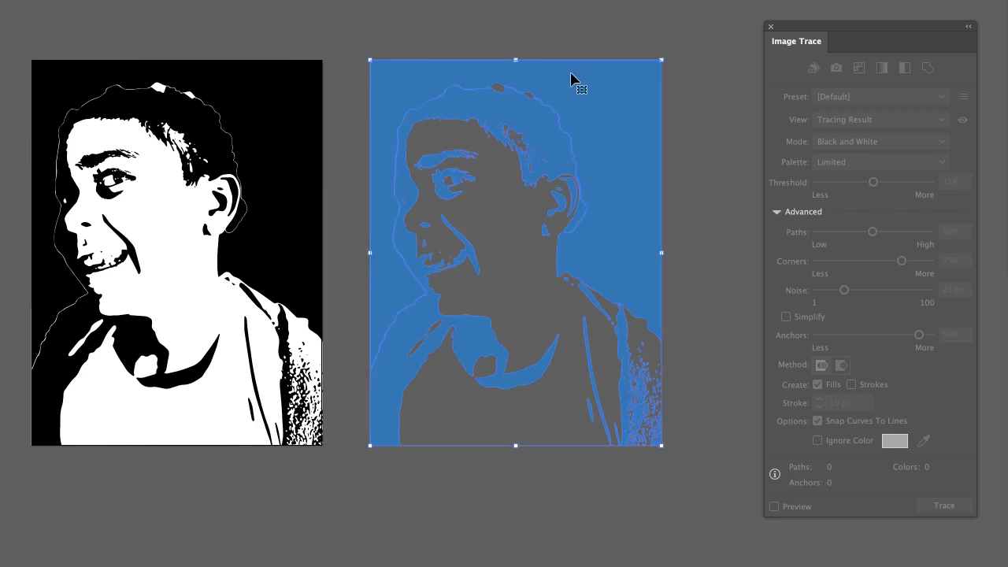
{"action": "key", "text": "a"}
{"action": "left_click", "coordinate": [252, 56]}
{"action": "left_click", "coordinate": [645, 115]}
{"action": "left_click", "coordinate": [684, 124]}
{"action": "left_click", "coordinate": [642, 123]}
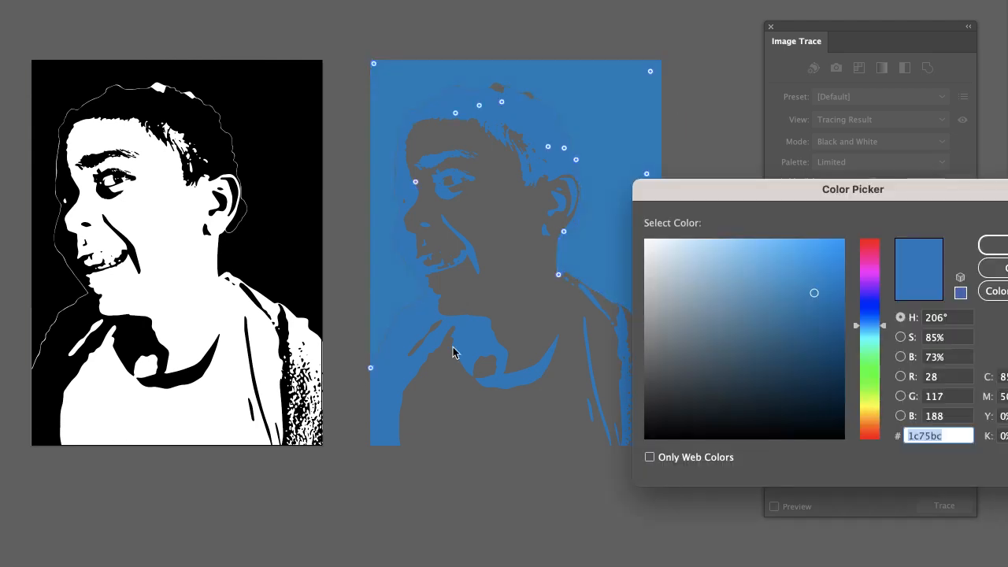
{"action": "left_click", "coordinate": [800, 355]}
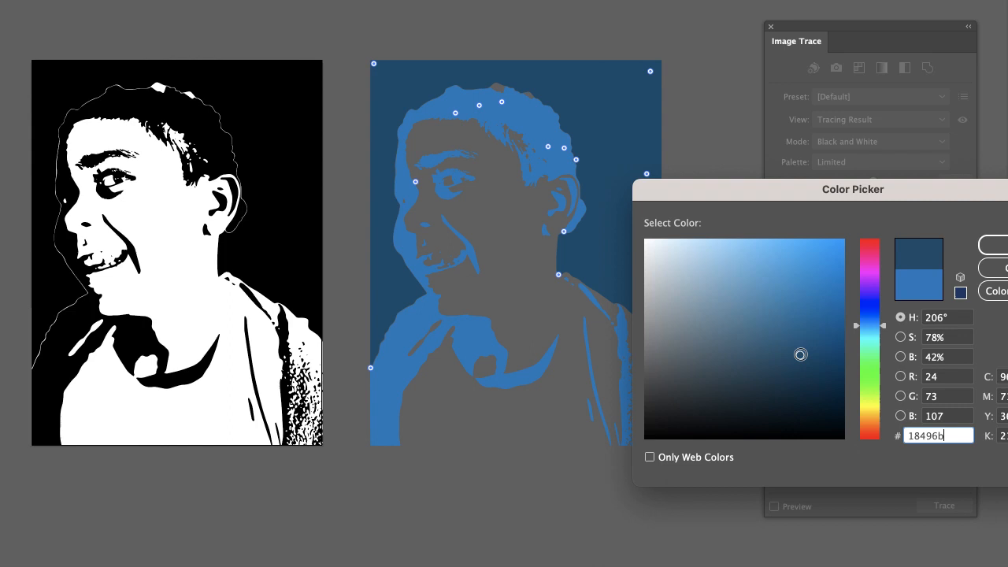
{"action": "left_click", "coordinate": [993, 245]}
{"action": "left_click", "coordinate": [690, 270]}
{"action": "left_click", "coordinate": [461, 78]}
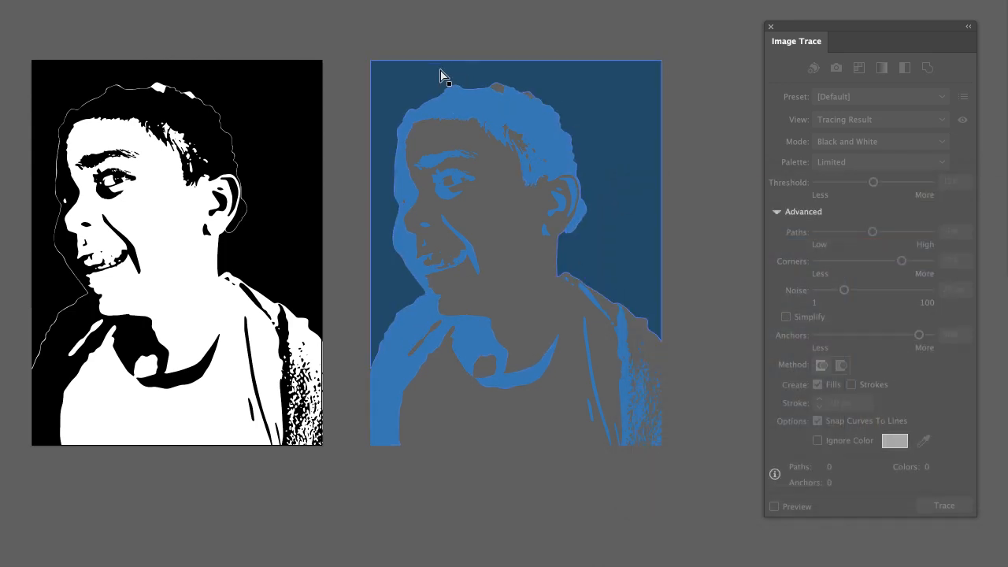
{"action": "left_click", "coordinate": [323, 20]}
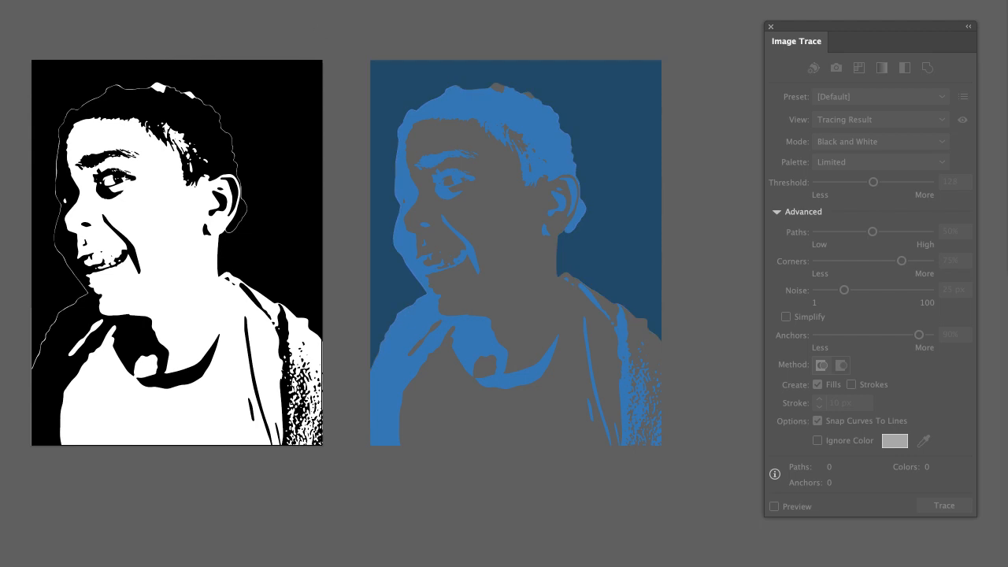
{"action": "left_click", "coordinate": [39, 0]}
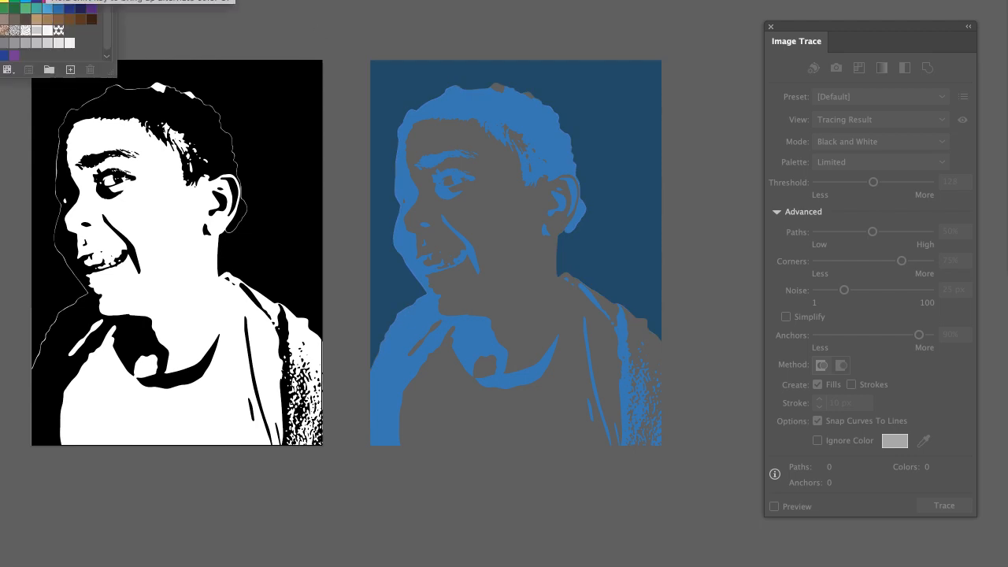
{"action": "left_click", "coordinate": [198, 22]}
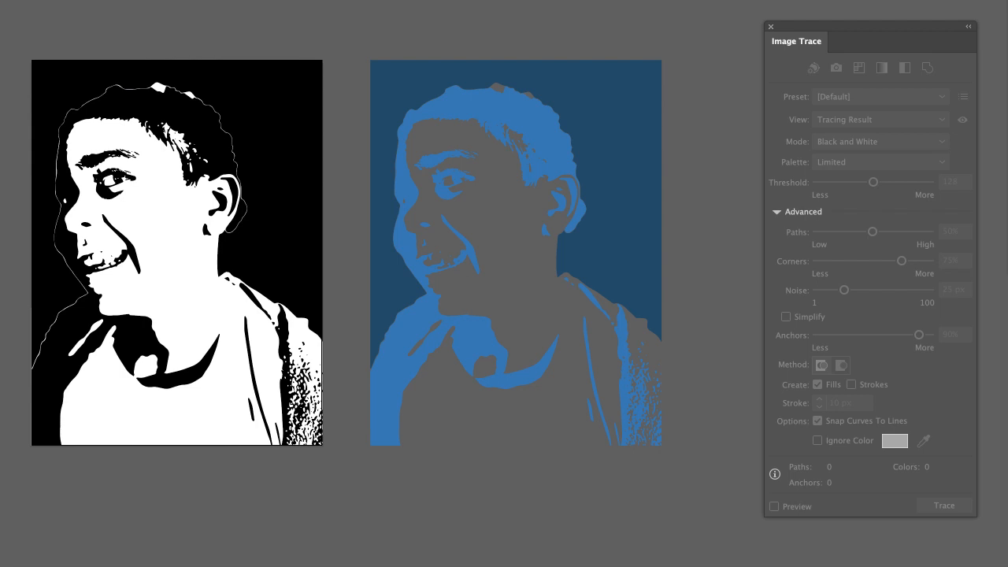
{"action": "left_click", "coordinate": [39, 0]}
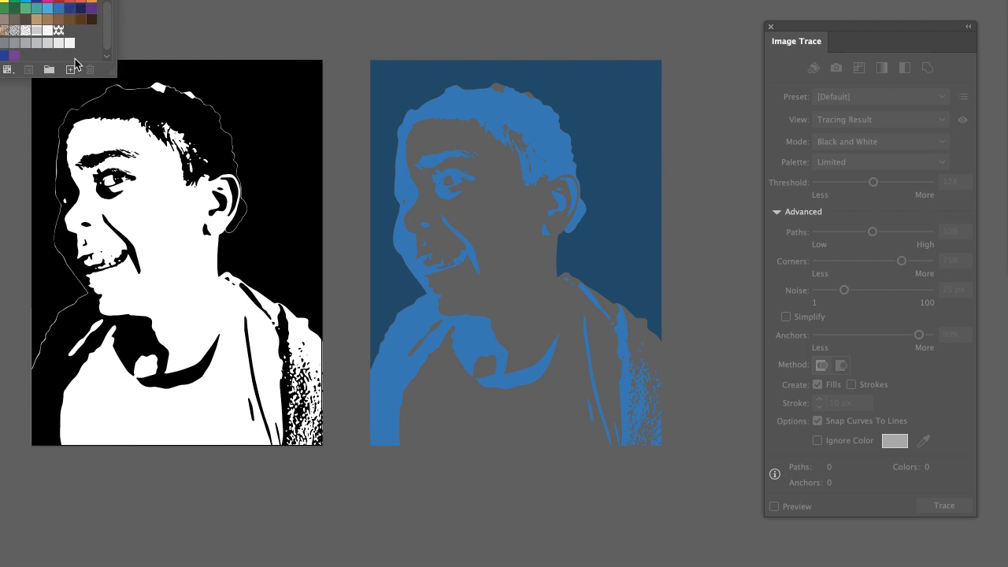
{"action": "left_click", "coordinate": [144, 27]}
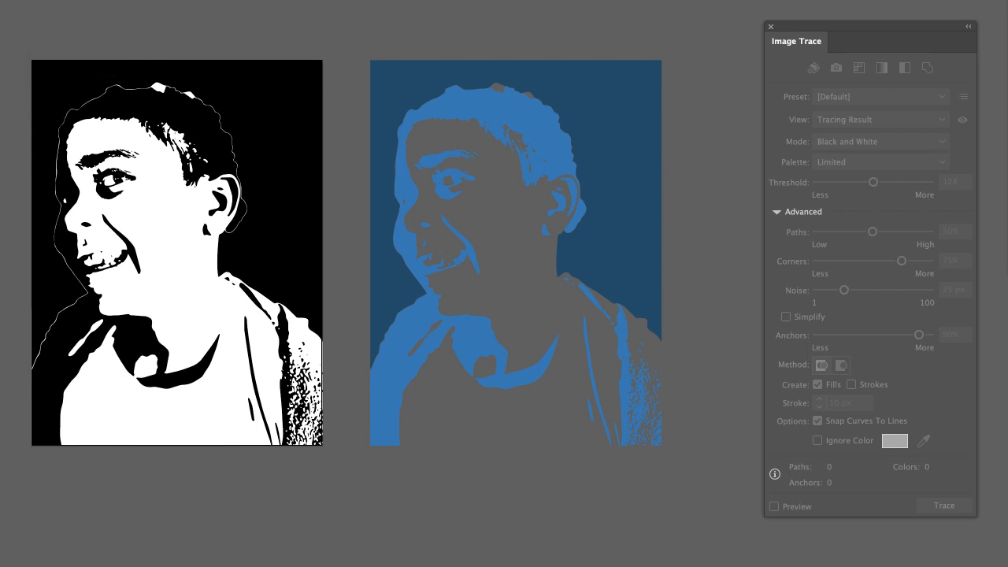
Open the Swatches panel and enlarge it to show all swatch rows.
{"action": "left_click", "coordinate": [337, 0]}
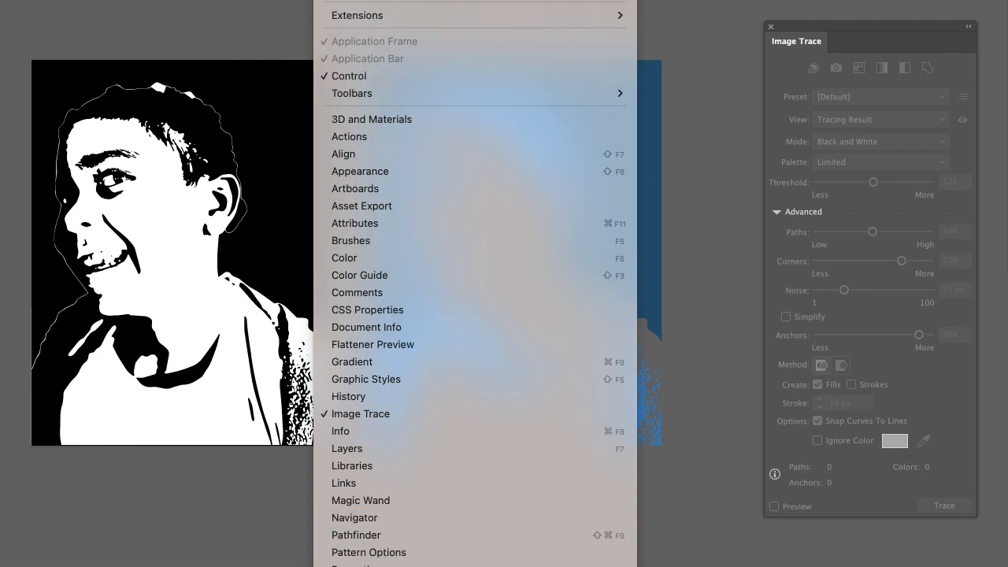
{"action": "left_click", "coordinate": [389, 418]}
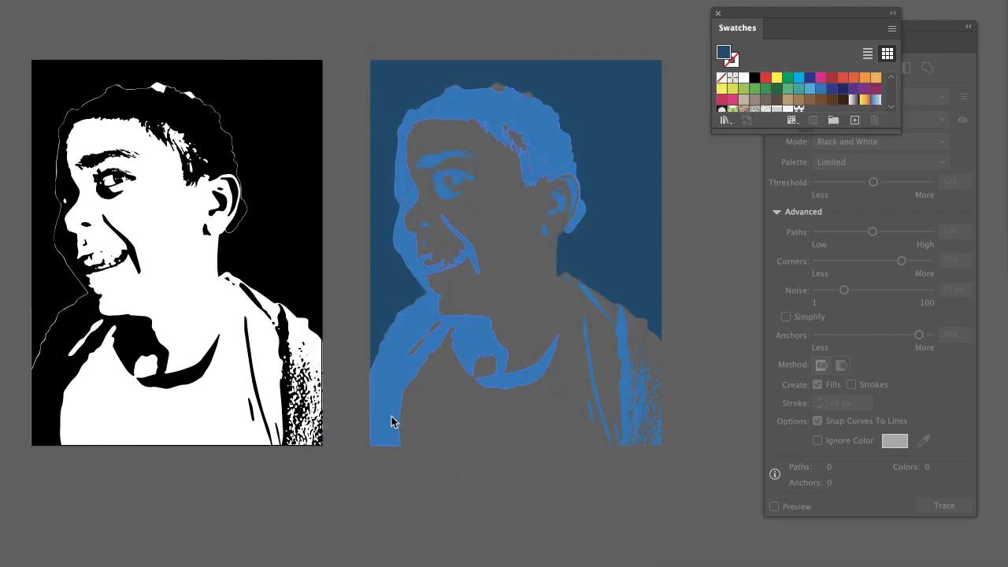
{"action": "left_click_drag", "start_coordinate": [889, 128], "coordinate": [878, 184]}
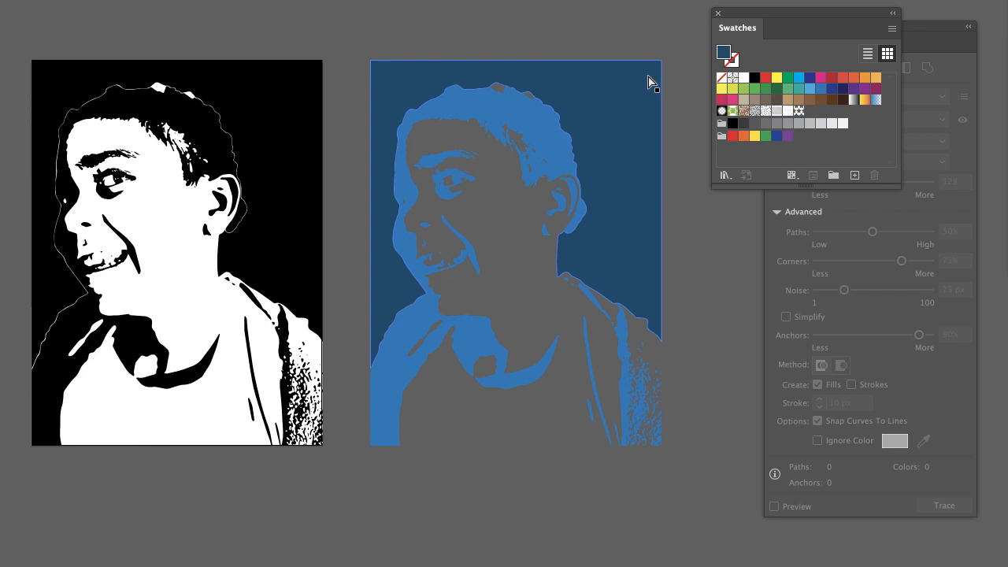
Select the whole expanded right portrait, fill all its shapes with the dark blue swatch, and deselect it.
{"action": "left_click", "coordinate": [547, 122]}
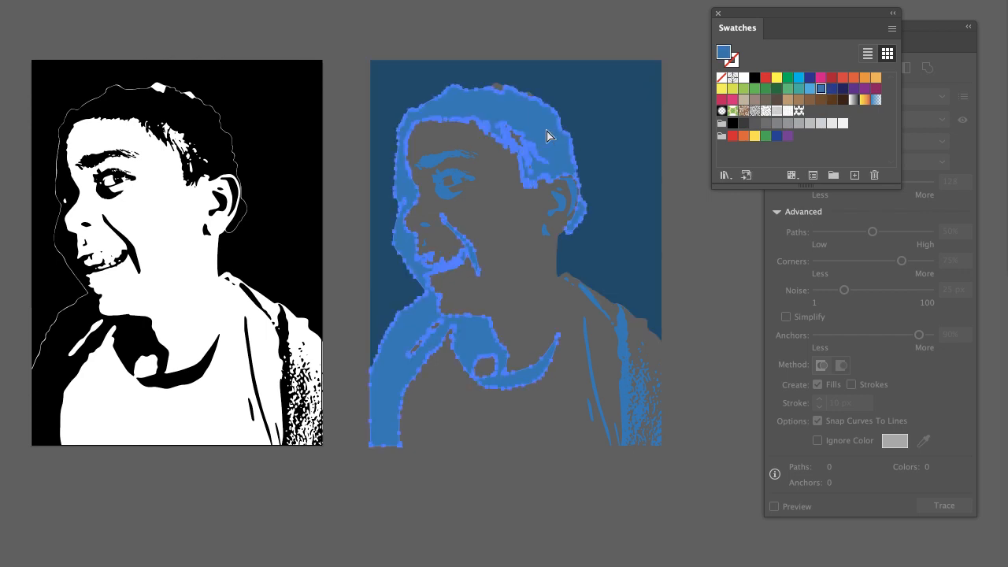
{"action": "left_click", "coordinate": [609, 148]}
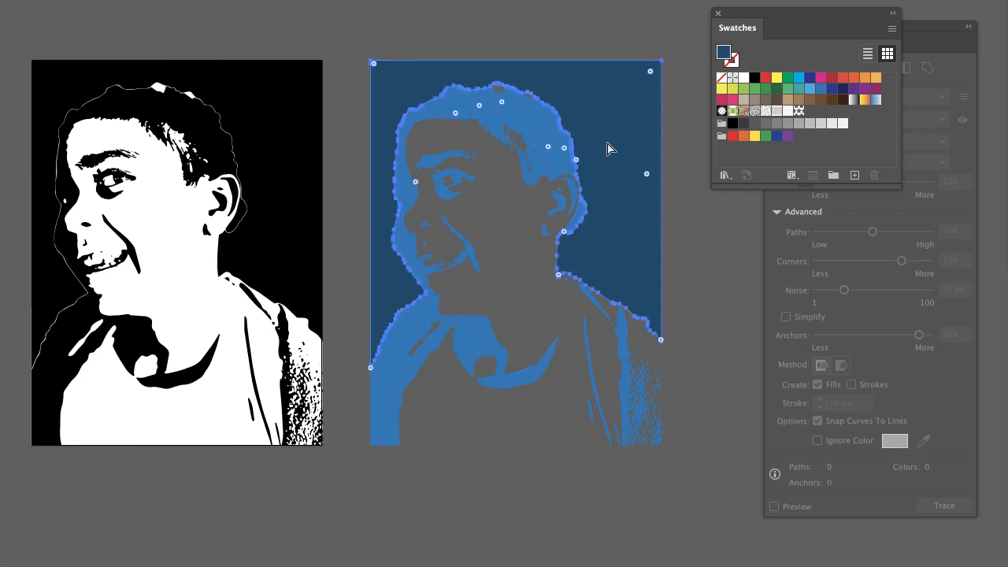
{"action": "key", "text": "v"}
{"action": "left_click", "coordinate": [711, 320]}
{"action": "left_click", "coordinate": [623, 417]}
{"action": "left_click", "coordinate": [820, 89]}
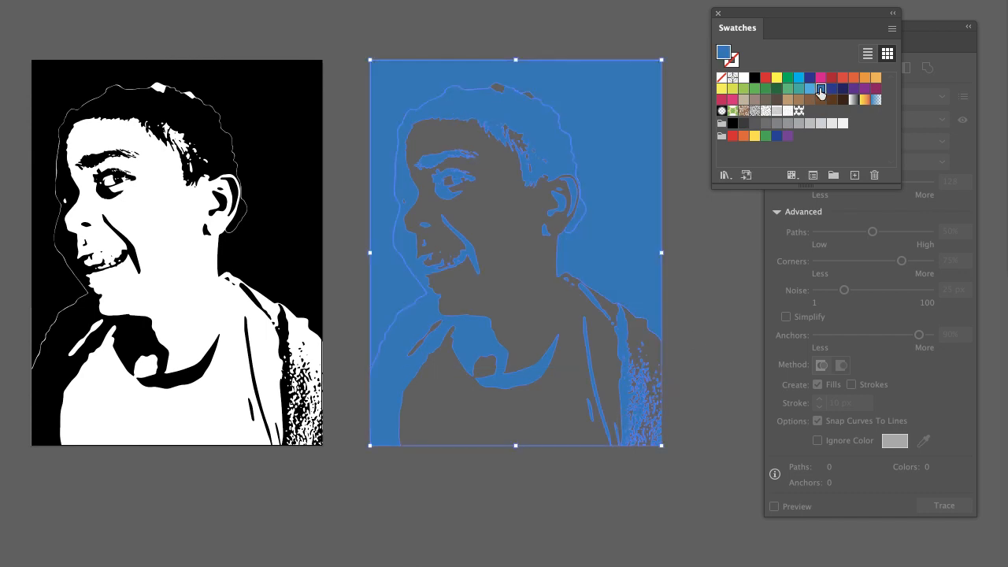
{"action": "left_click", "coordinate": [832, 89]}
{"action": "left_click", "coordinate": [707, 225]}
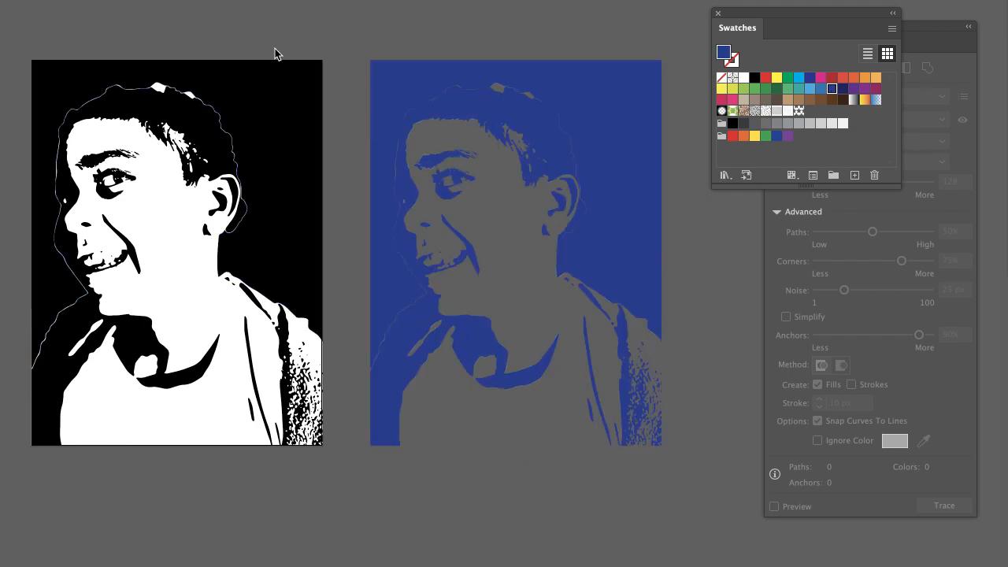
Select only the background shape behind the right portrait's head, try lighter blues, recolour it medium blue, and deselect it.
{"action": "left_click", "coordinate": [410, 77]}
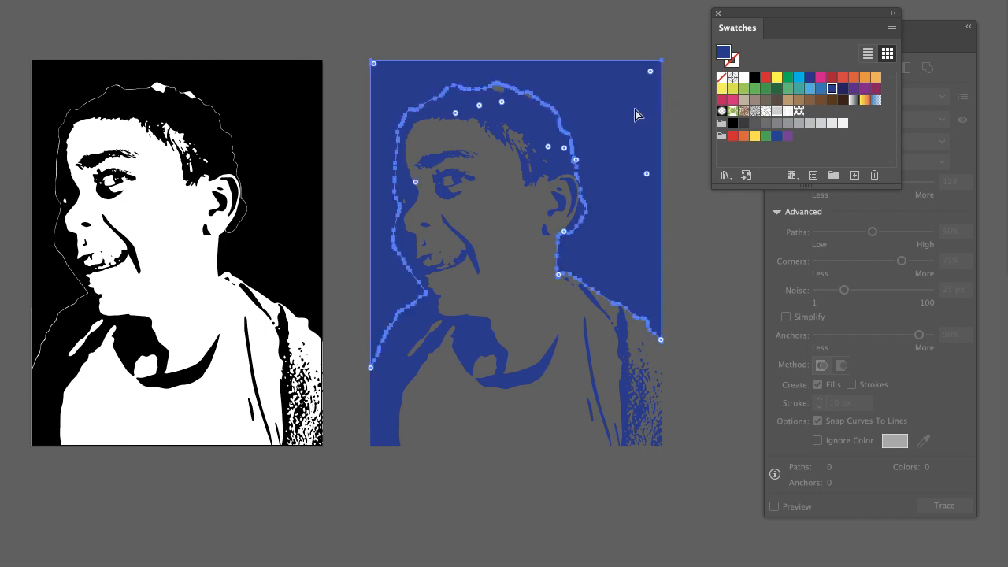
{"action": "left_click", "coordinate": [799, 78]}
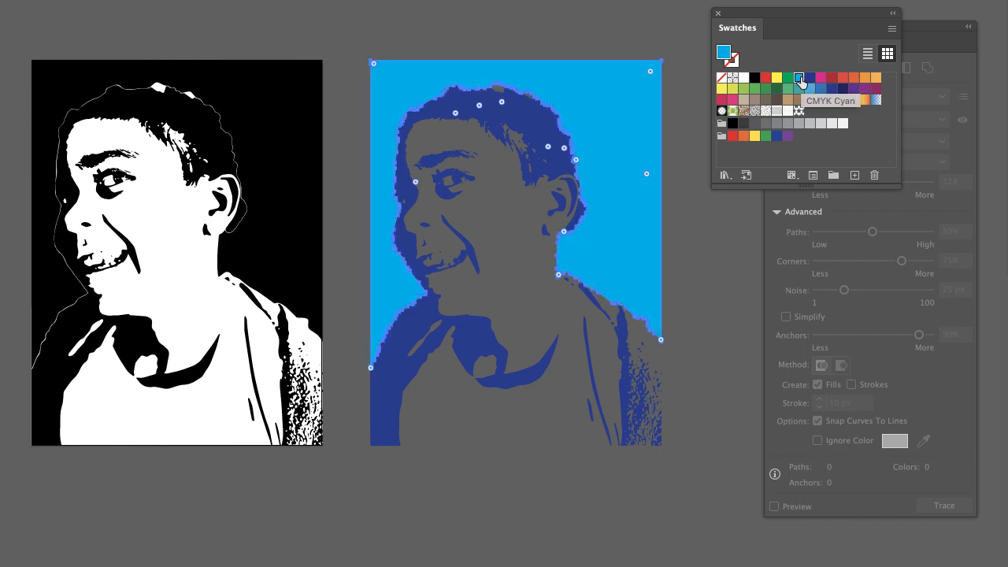
{"action": "left_click", "coordinate": [810, 88]}
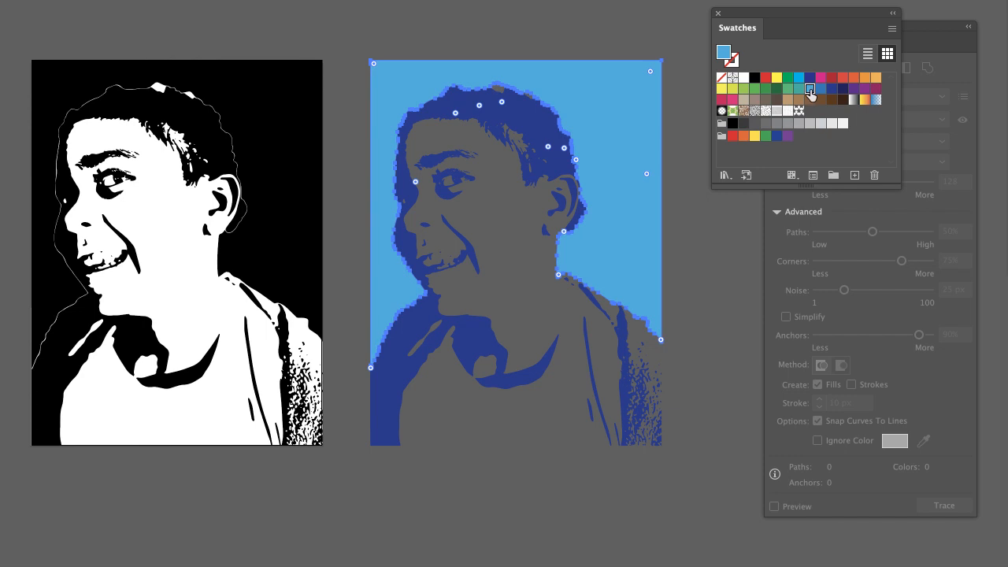
{"action": "left_click", "coordinate": [820, 91]}
{"action": "left_click", "coordinate": [717, 245]}
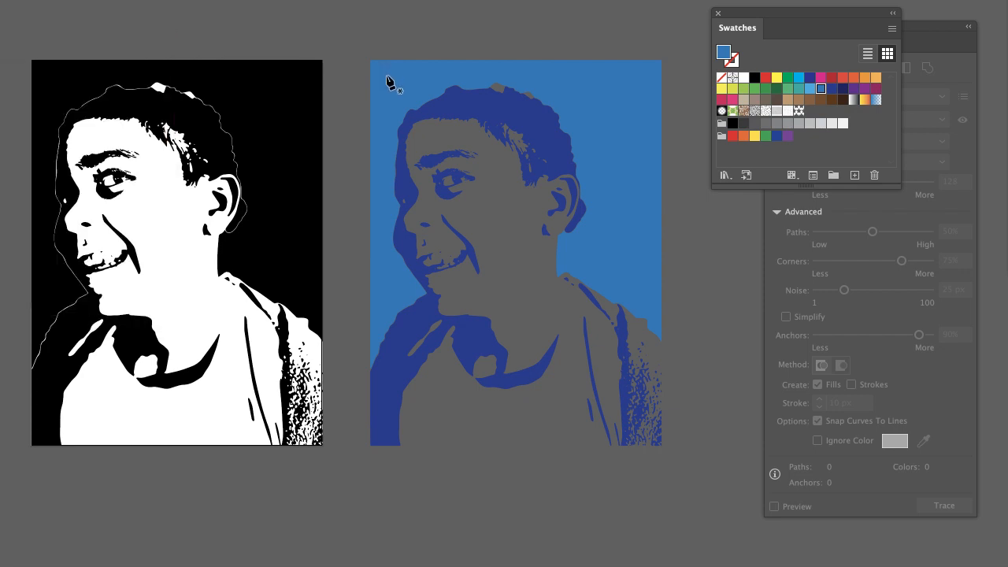
Draw a rough closed shape with the Pen tool over the right portrait, covering the whole head and body.
{"action": "left_click", "coordinate": [386, 260]}
{"action": "left_click_drag", "start_coordinate": [375, 339], "coordinate": [374, 360]}
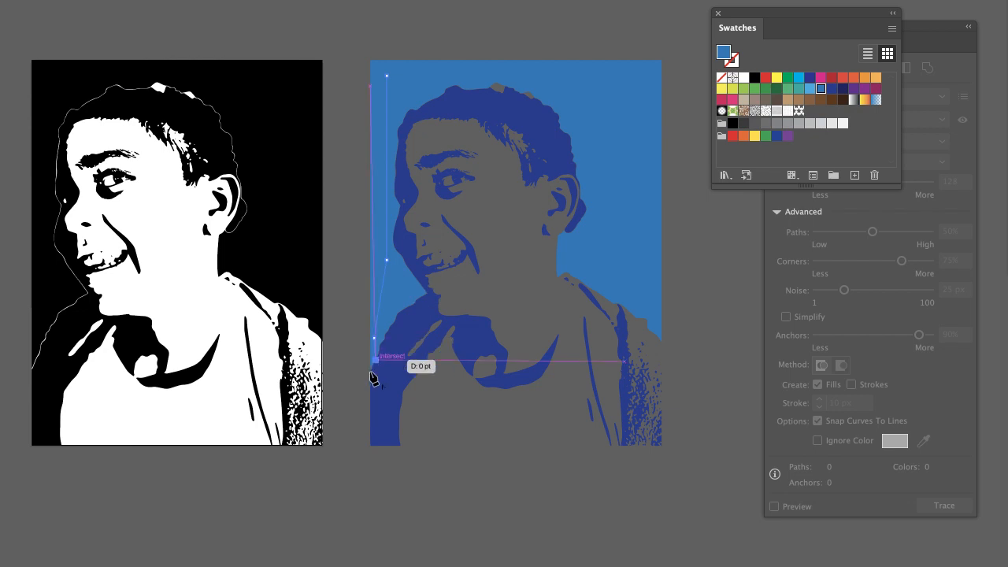
{"action": "left_click", "coordinate": [371, 443]}
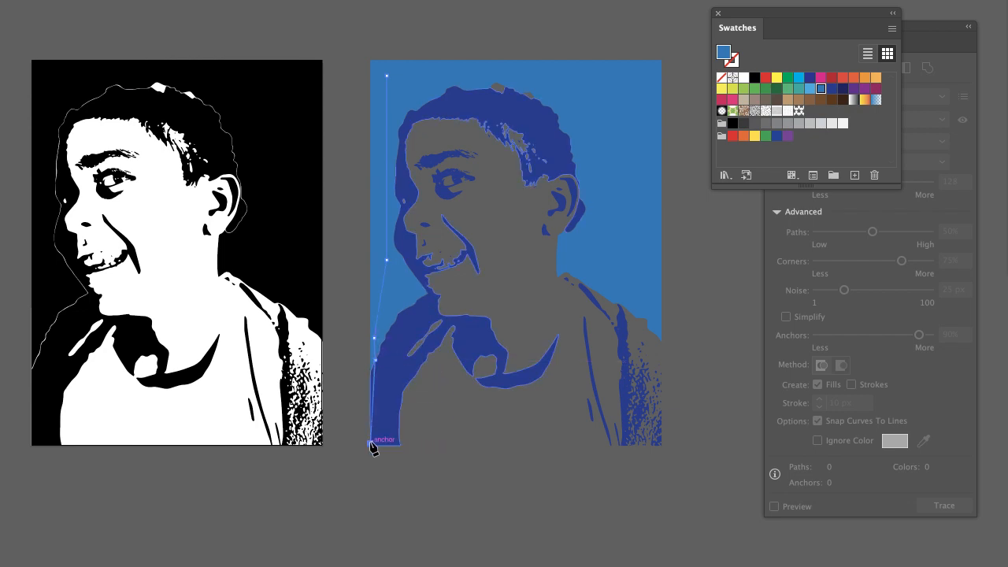
{"action": "left_click", "coordinate": [662, 445]}
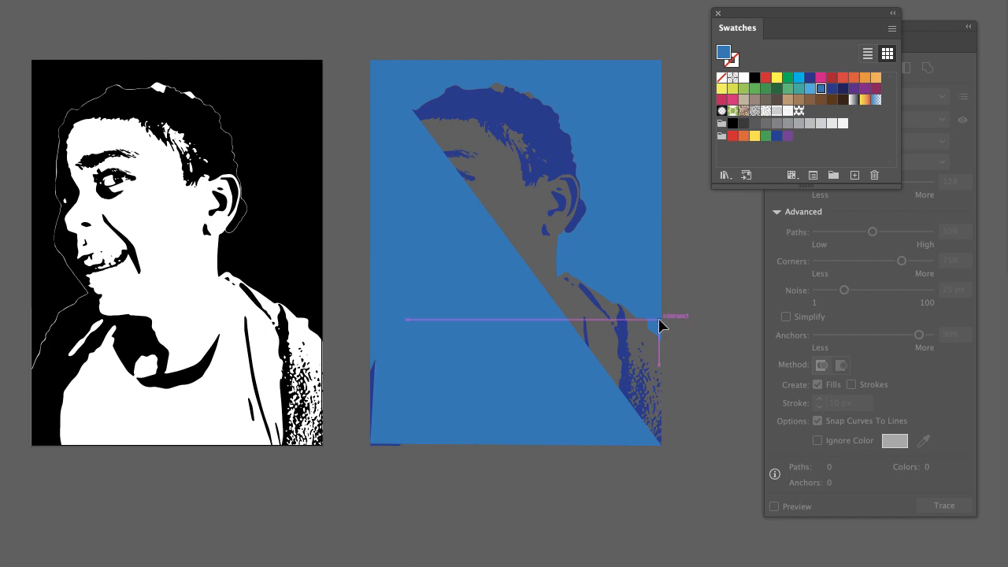
{"action": "left_click", "coordinate": [659, 321]}
{"action": "left_click", "coordinate": [594, 184]}
{"action": "left_click", "coordinate": [550, 80]}
{"action": "left_click", "coordinate": [489, 72]}
{"action": "left_click", "coordinate": [387, 77]}
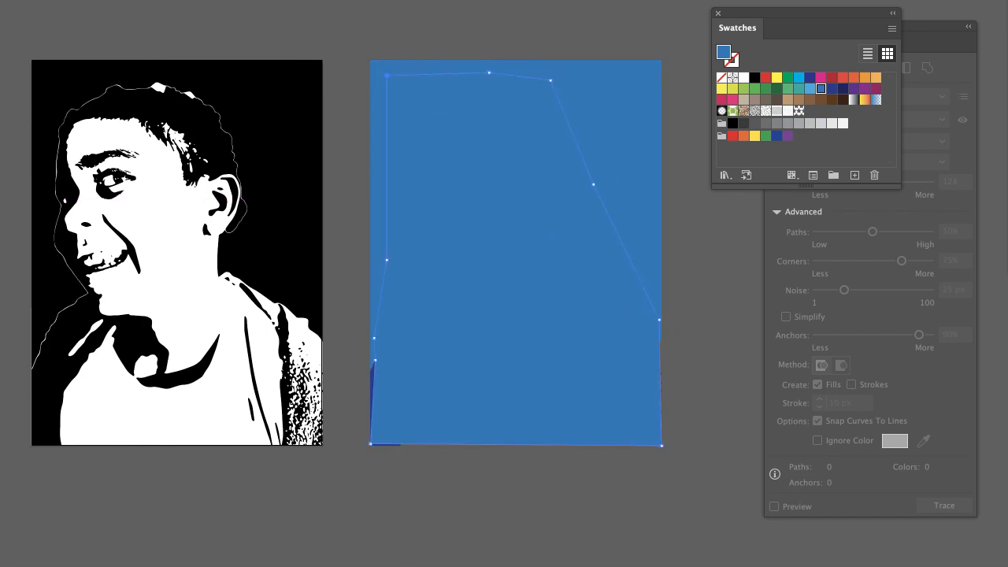
Fill the pen-drawn shape with white, send it to the back behind the right portrait, and deselect it.
{"action": "key", "text": "v"}
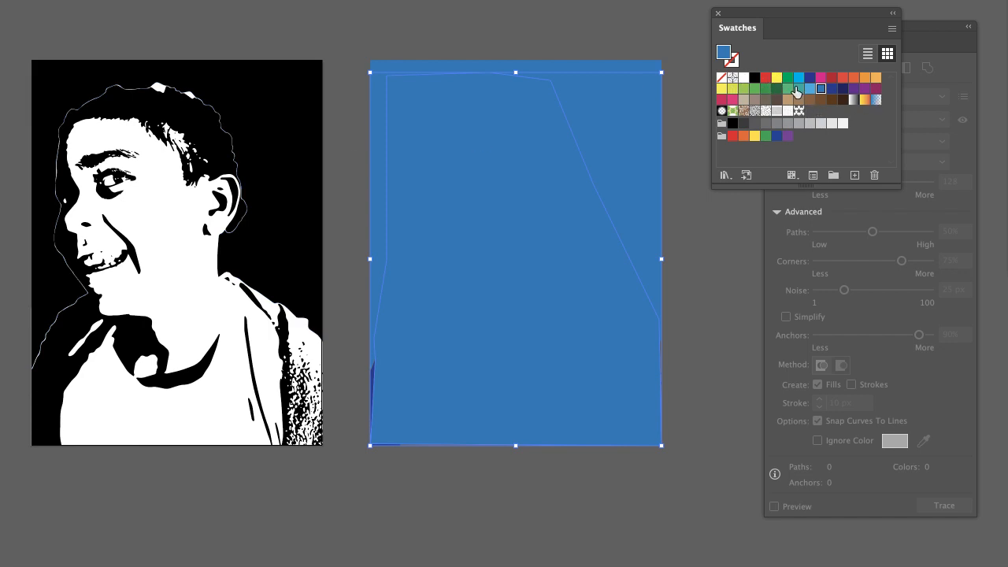
{"action": "left_click", "coordinate": [744, 77]}
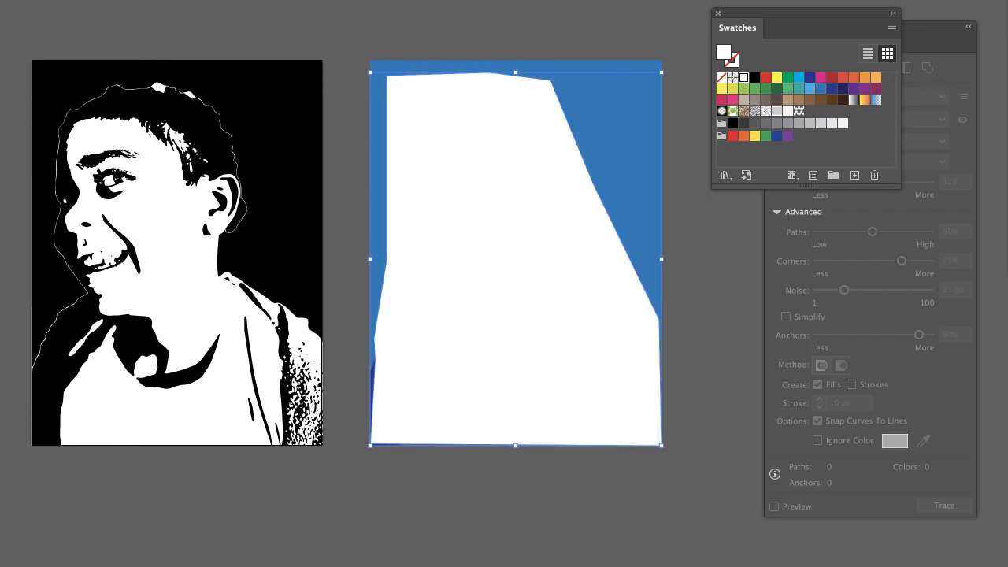
{"action": "left_click", "coordinate": [125, 0]}
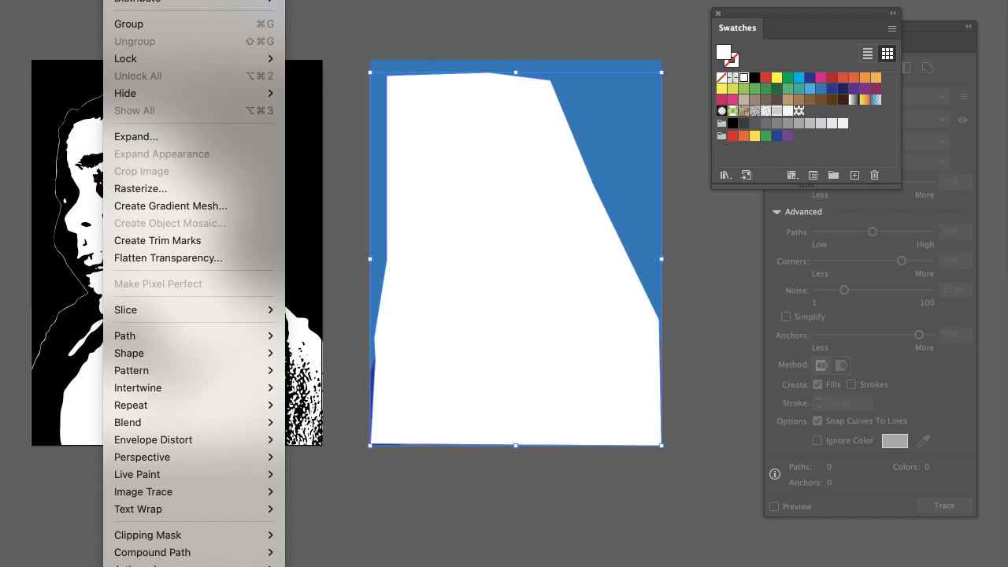
{"action": "mouse_move", "coordinate": [133, 0]}
{"action": "left_click", "coordinate": [306, 15]}
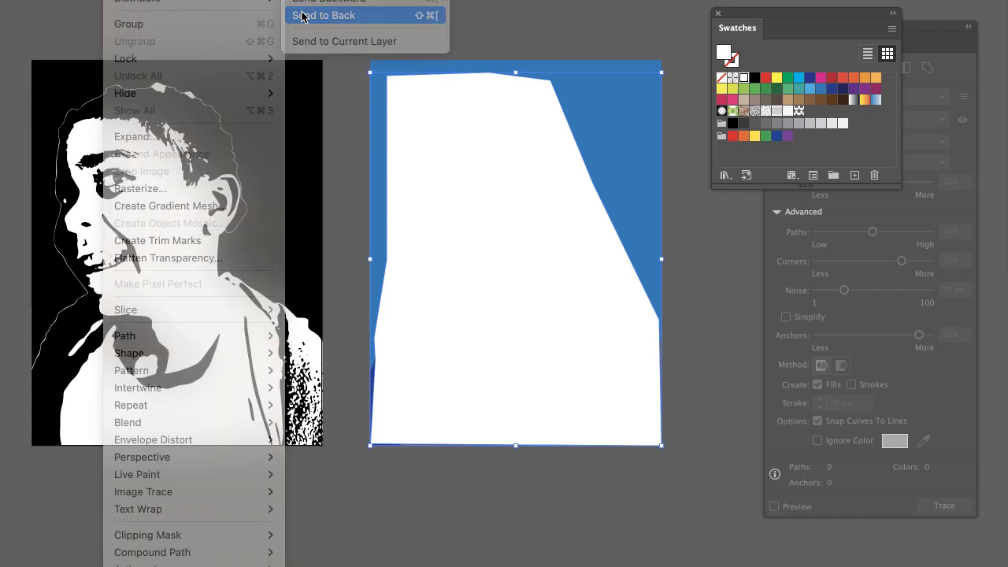
{"action": "left_click", "coordinate": [577, 45]}
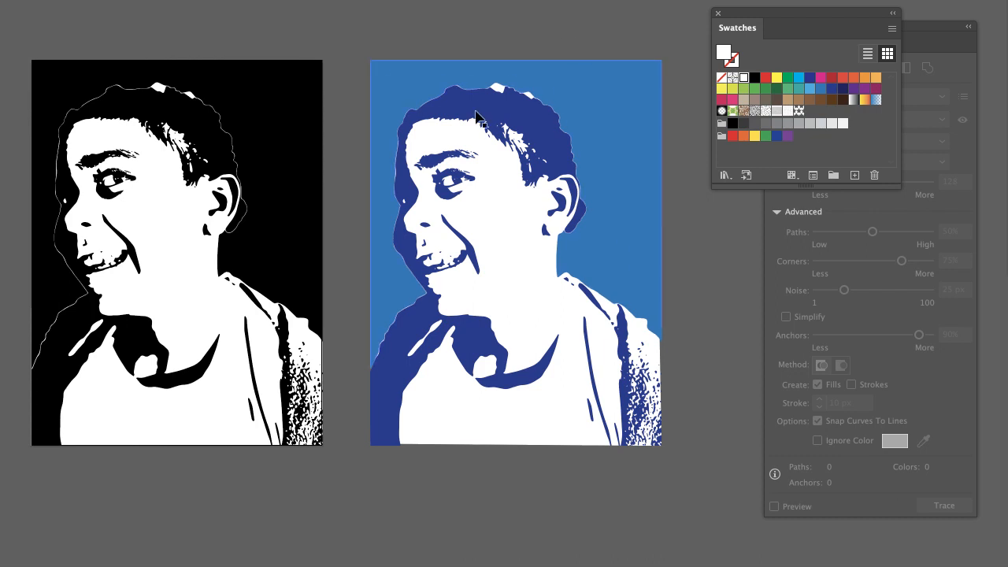
Compare the two finished portraits by selecting the background shape of each in turn, and clear the selection.
{"action": "scroll", "coordinate": [496, 236], "scroll_direction": "left", "scroll_amount": 3}
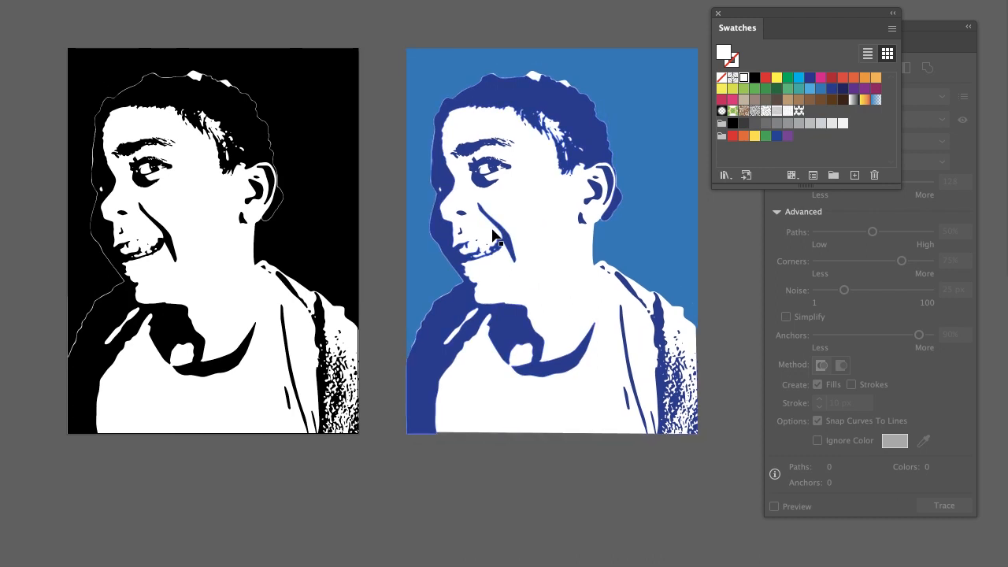
{"action": "scroll", "coordinate": [496, 234], "scroll_direction": "right", "scroll_amount": 3}
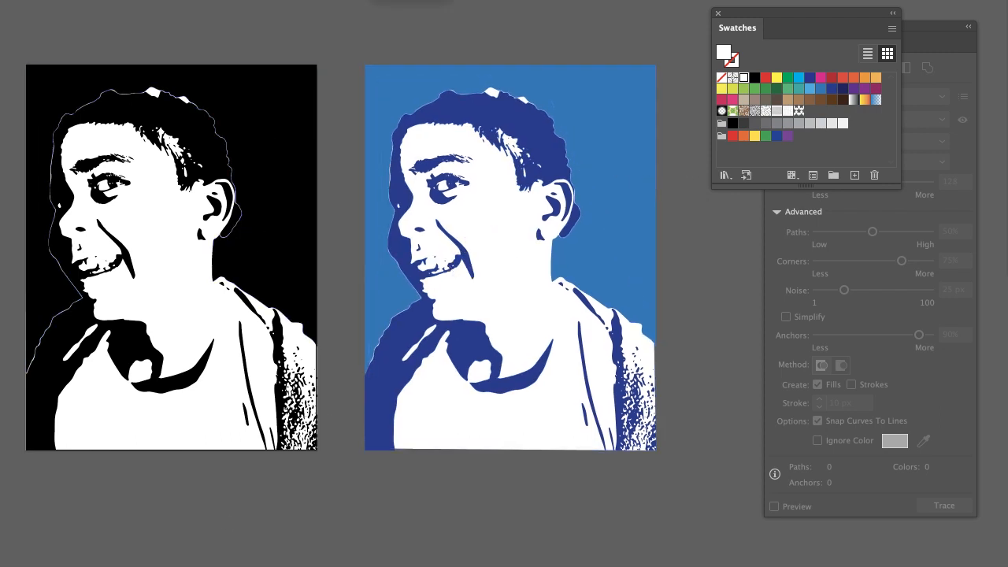
{"action": "left_click", "coordinate": [295, 97]}
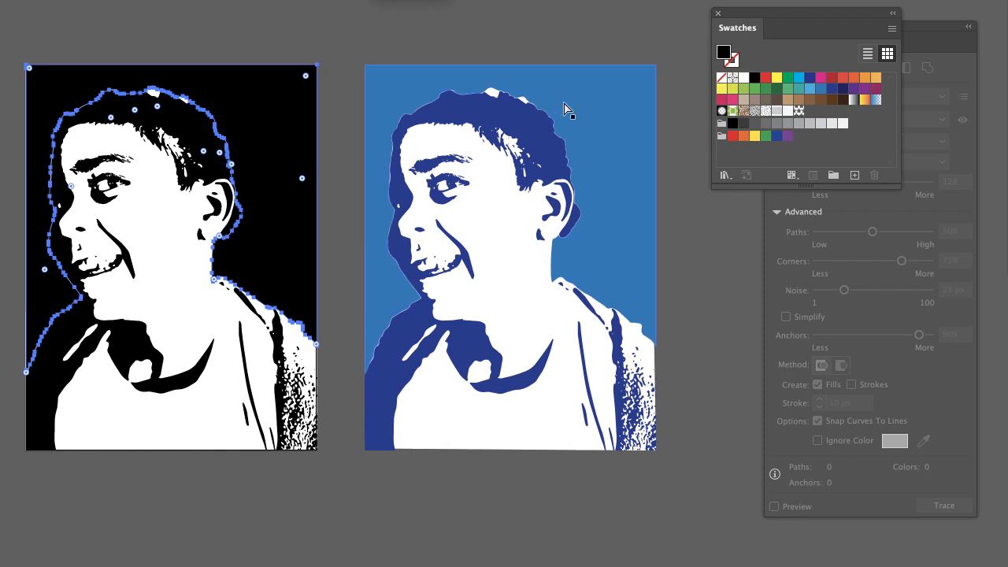
{"action": "left_click", "coordinate": [600, 108]}
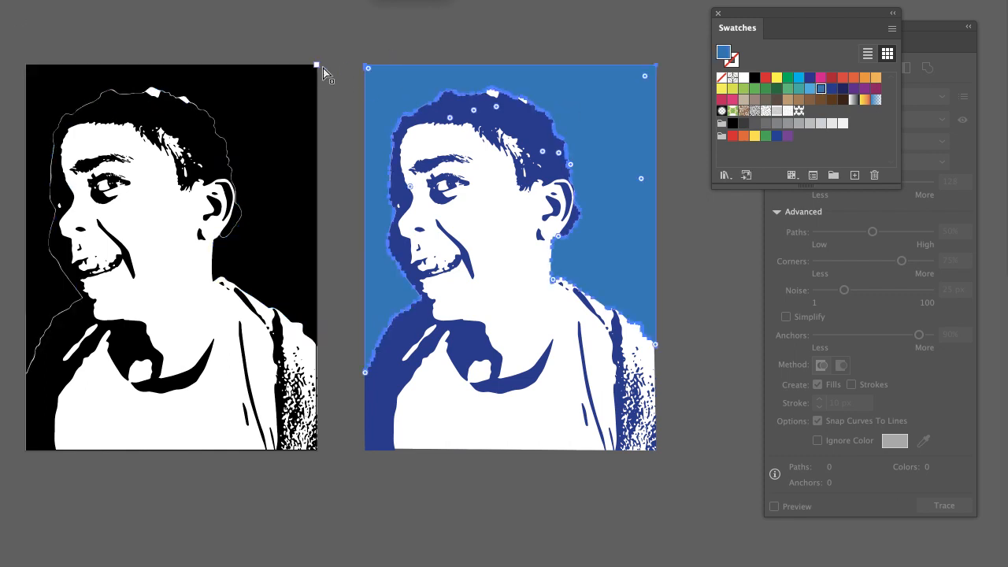
{"action": "left_click", "coordinate": [351, 71]}
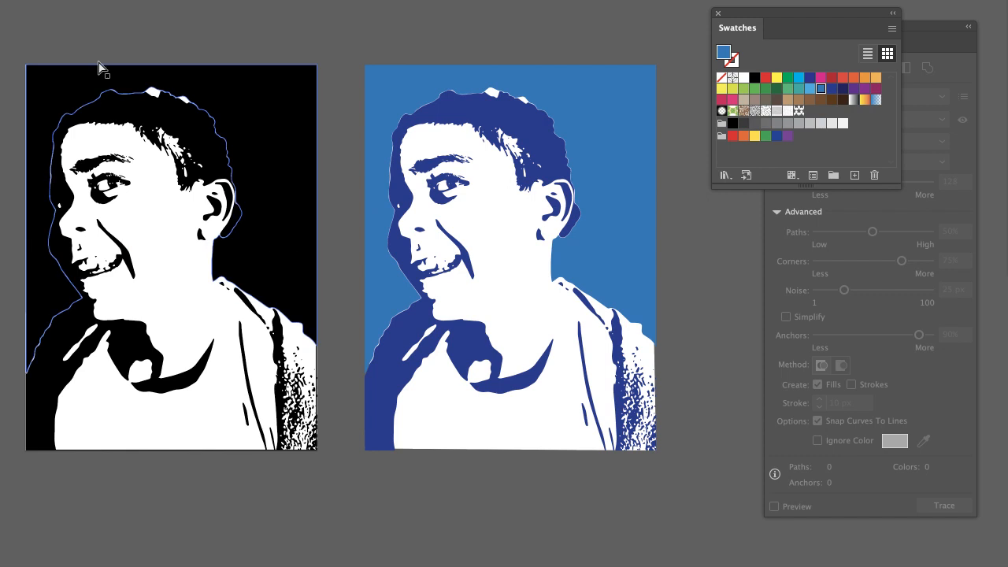